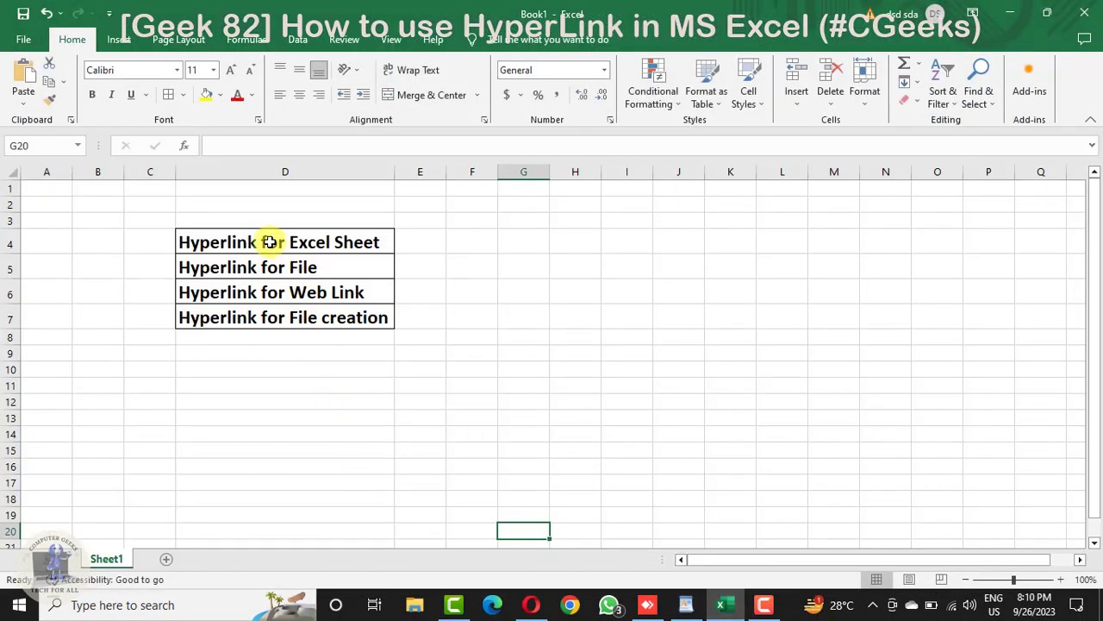
drag(274, 246, 270, 316)
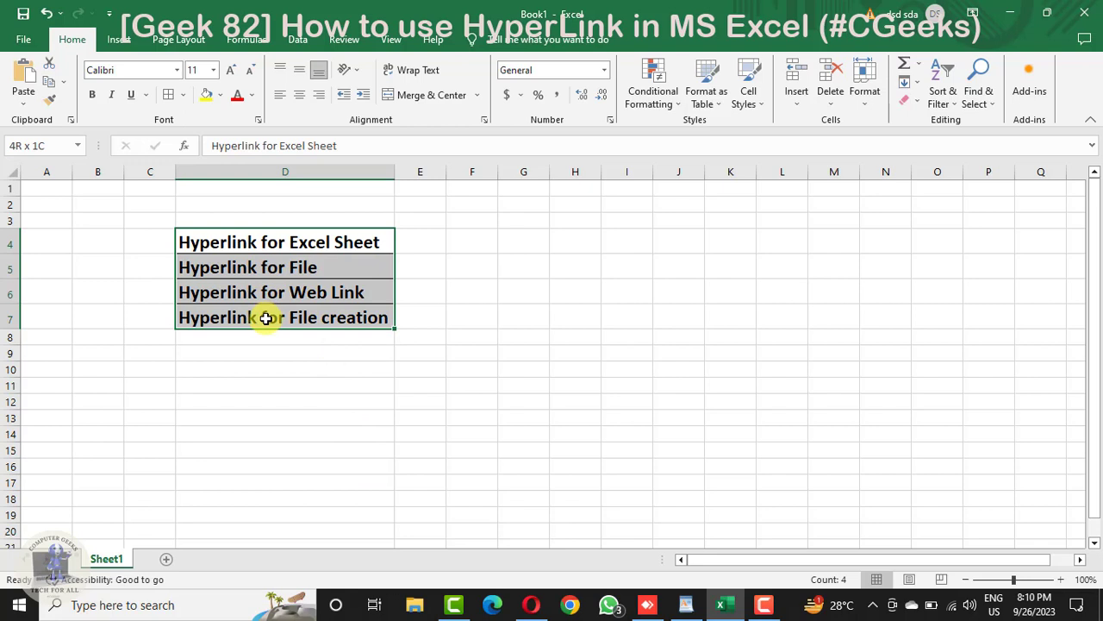
click(288, 446)
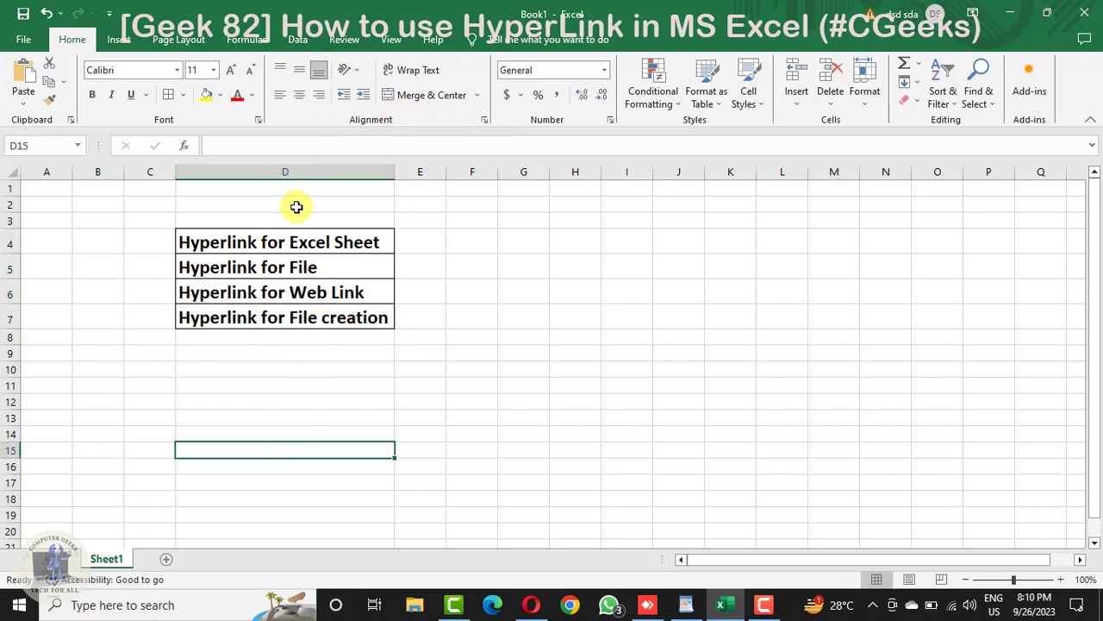
click(274, 245)
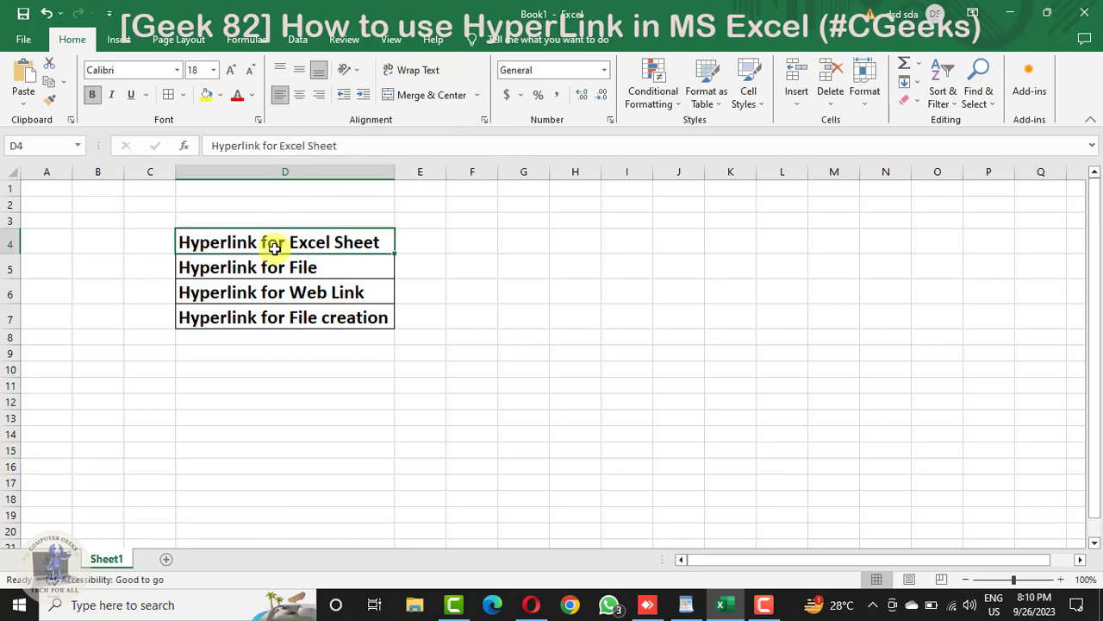
Step: Add a new worksheet after Sheet1 and rename it HL
click(168, 558)
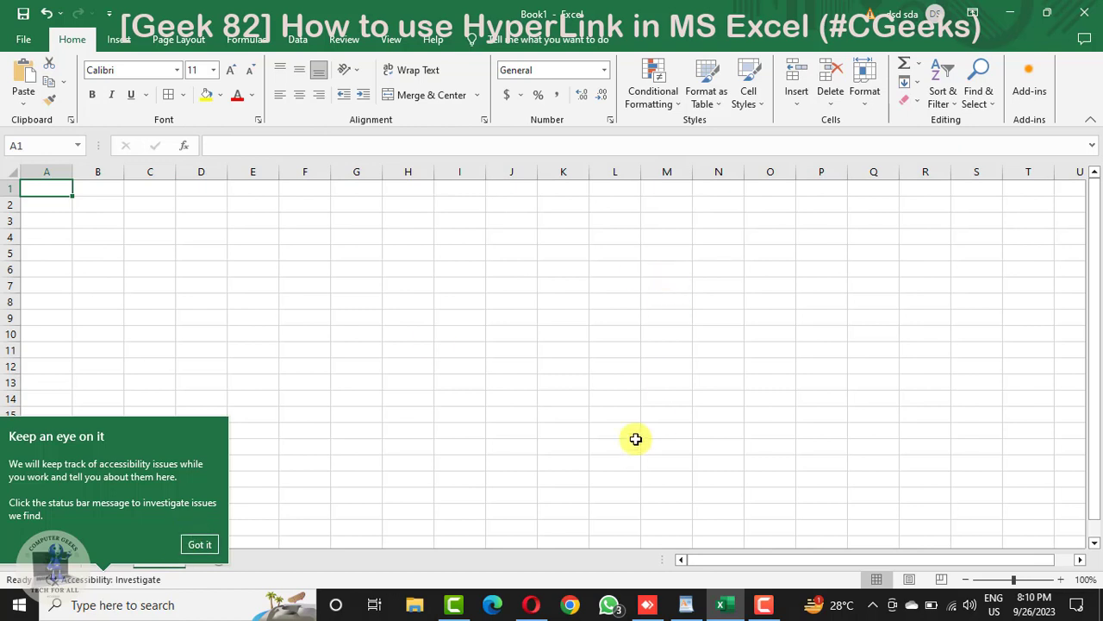
click(210, 544)
double_click(163, 558)
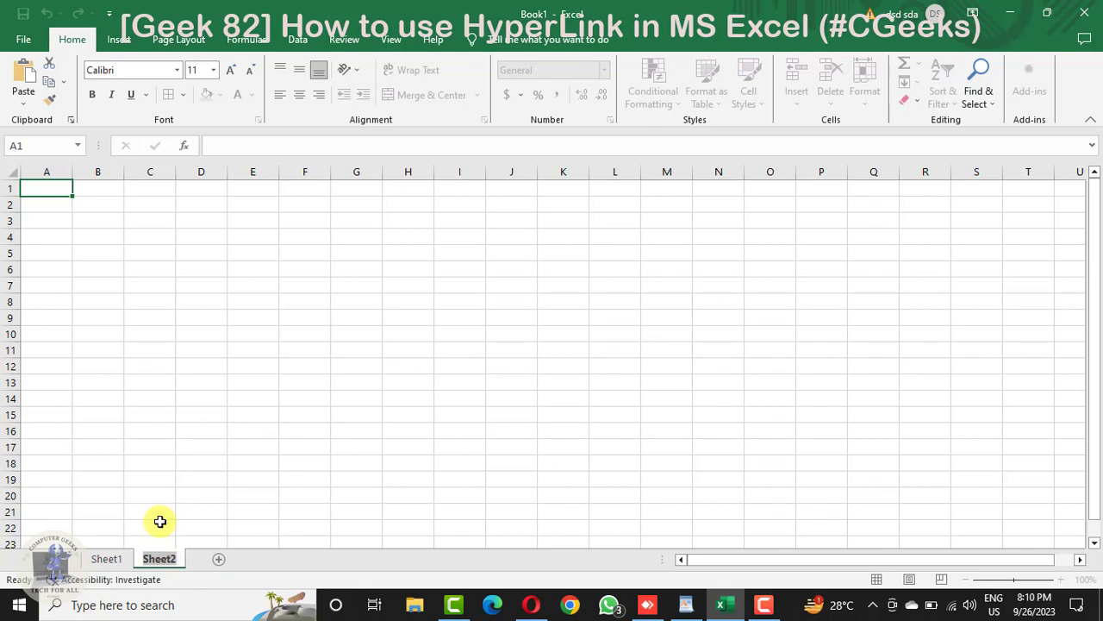
text(HK)
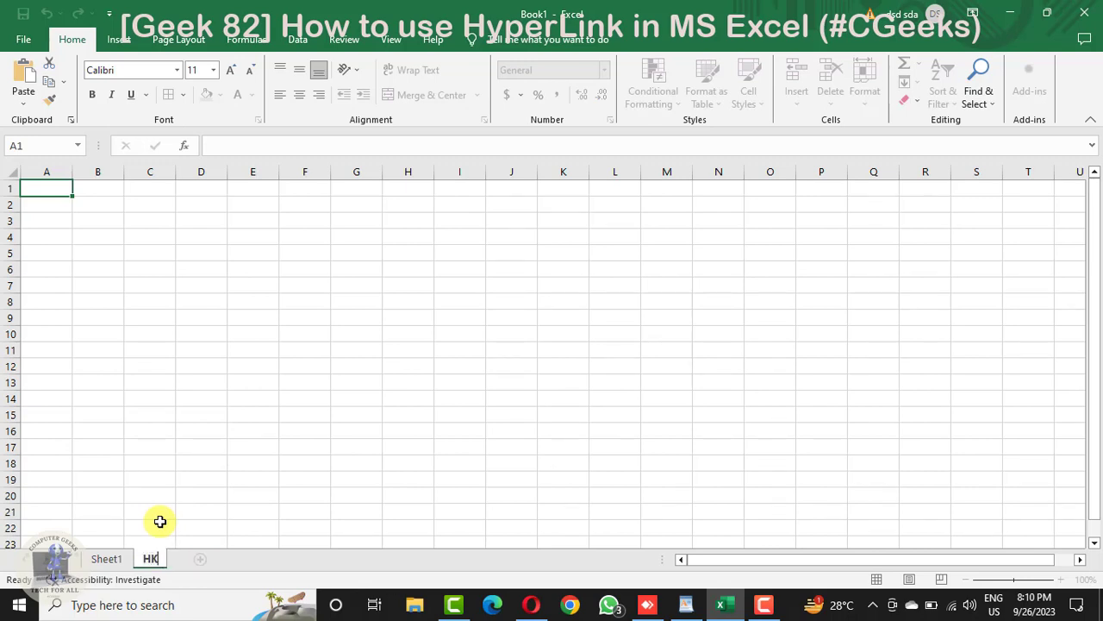
key(BackSpace)
text(L)
click(164, 510)
Step: Enter the text "Hyperlink sheet" in cell G5 of the HL sheet
click(370, 258)
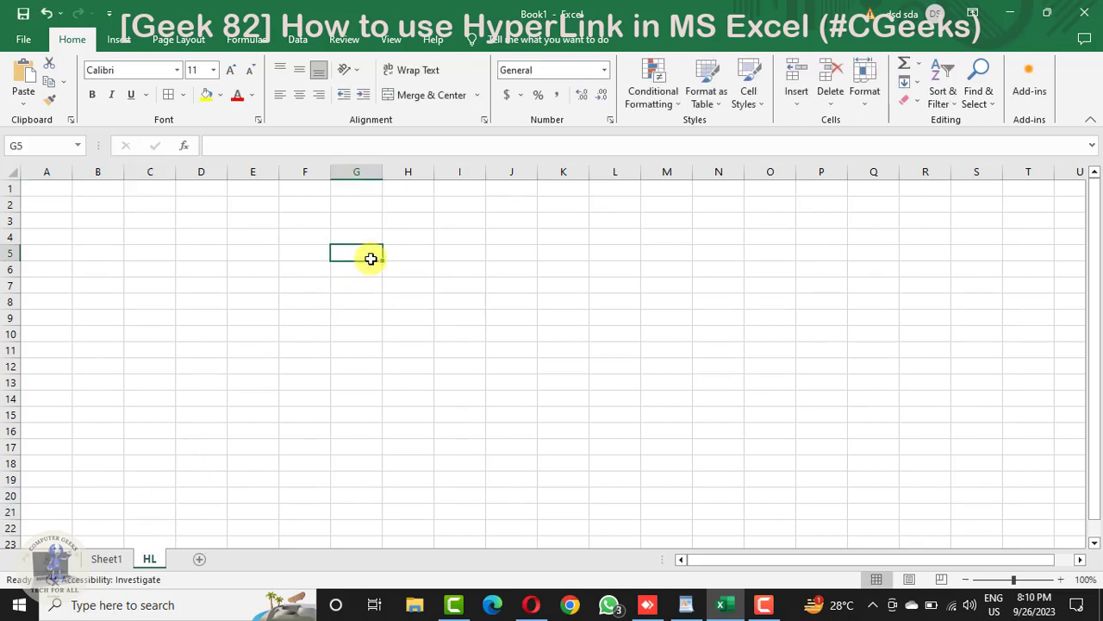
text(Hy)
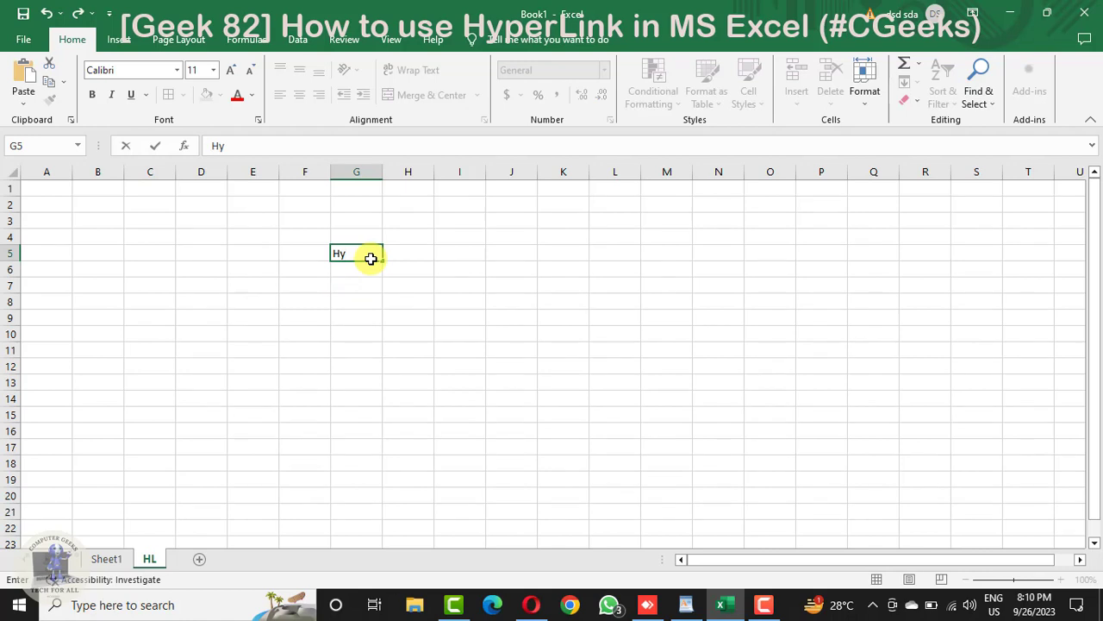
text(oeperlink she)
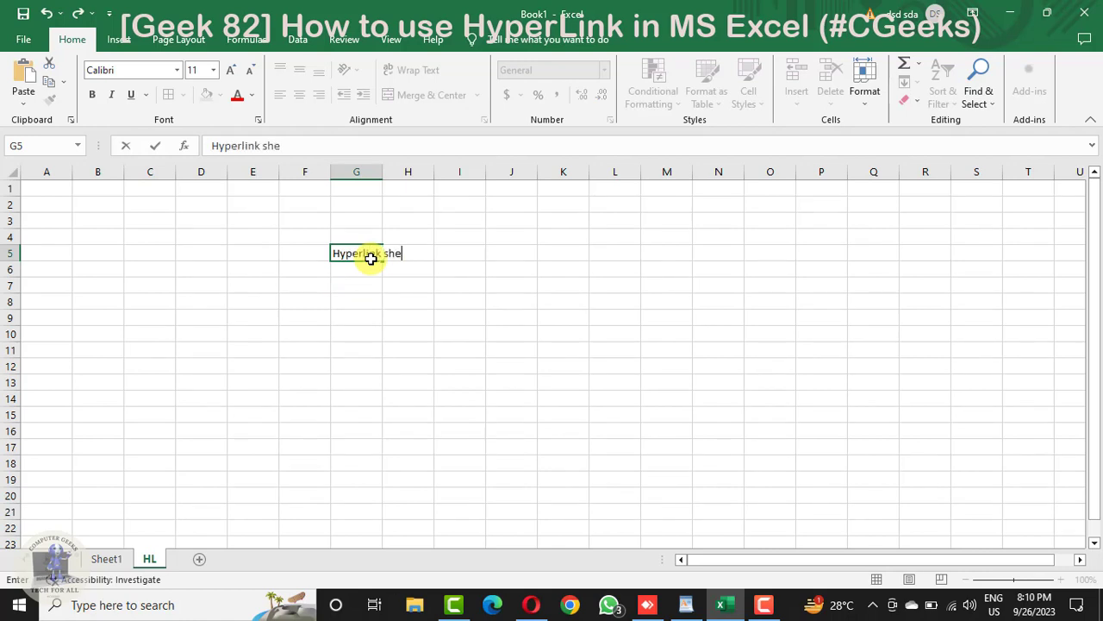
text(et)
click(396, 317)
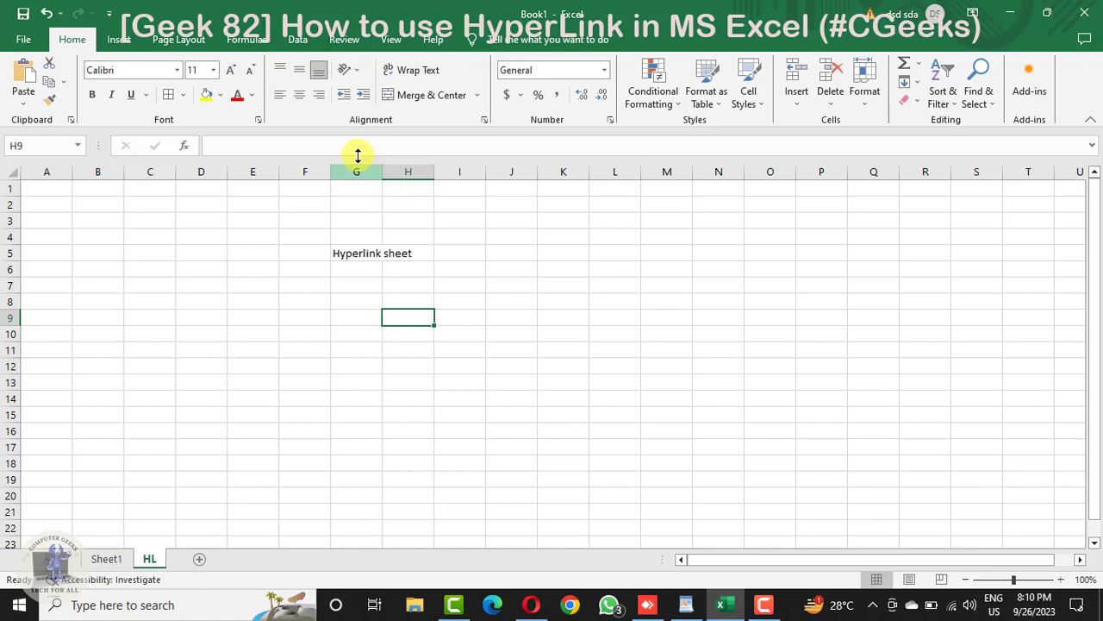
Step: Enlarge the text in cell G5 to font size 24 and make it bold
click(347, 253)
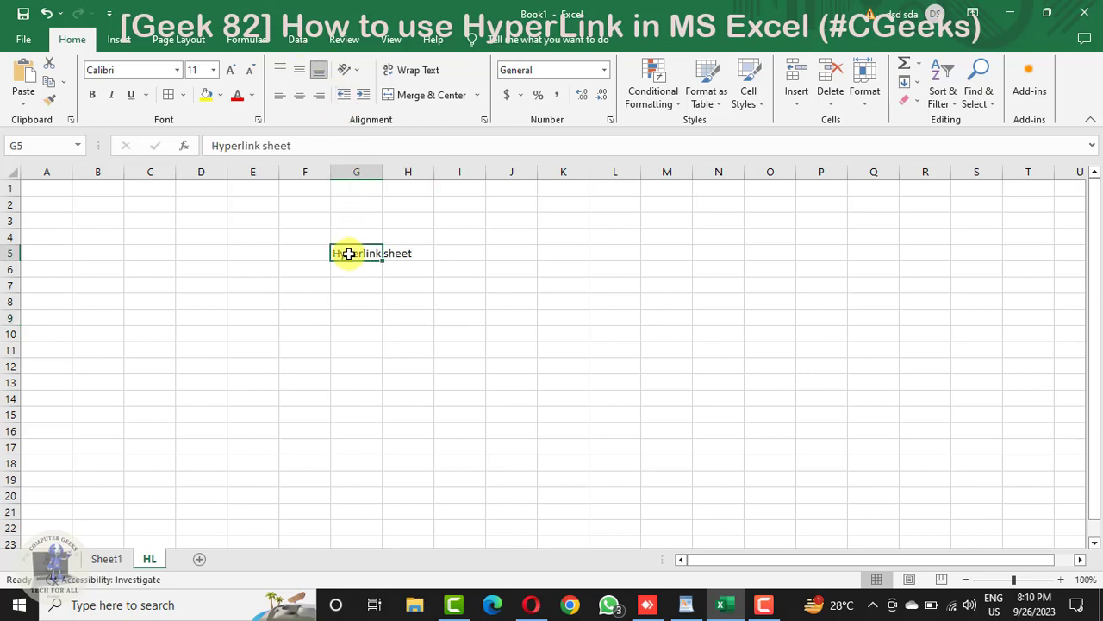
click(231, 70)
click(231, 69)
click(231, 70)
click(231, 70)
click(231, 70)
click(231, 70)
click(231, 69)
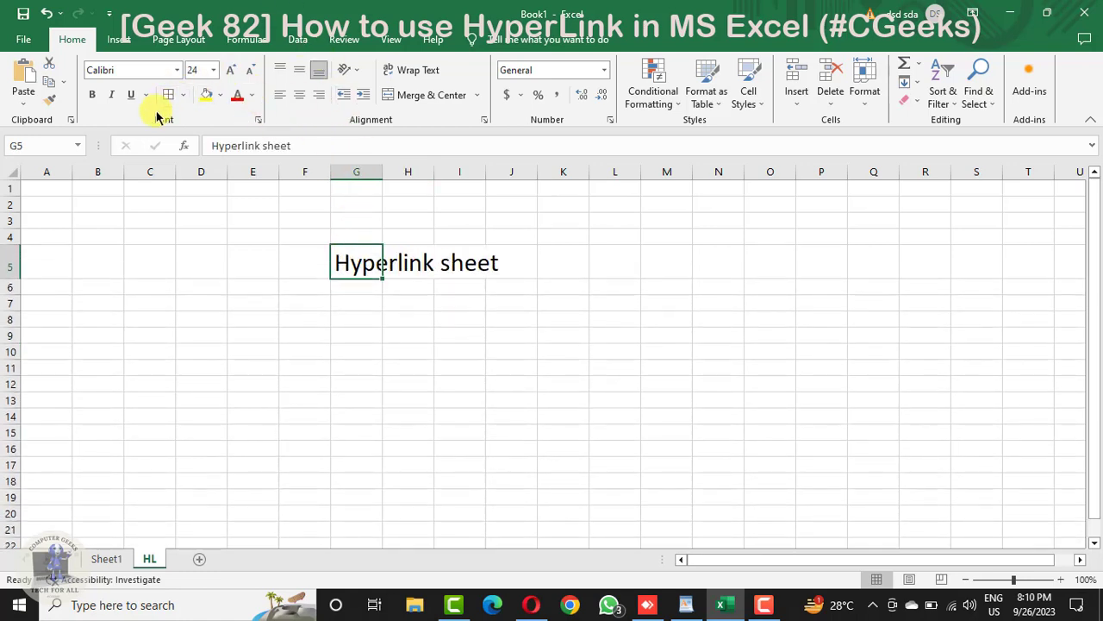
click(95, 96)
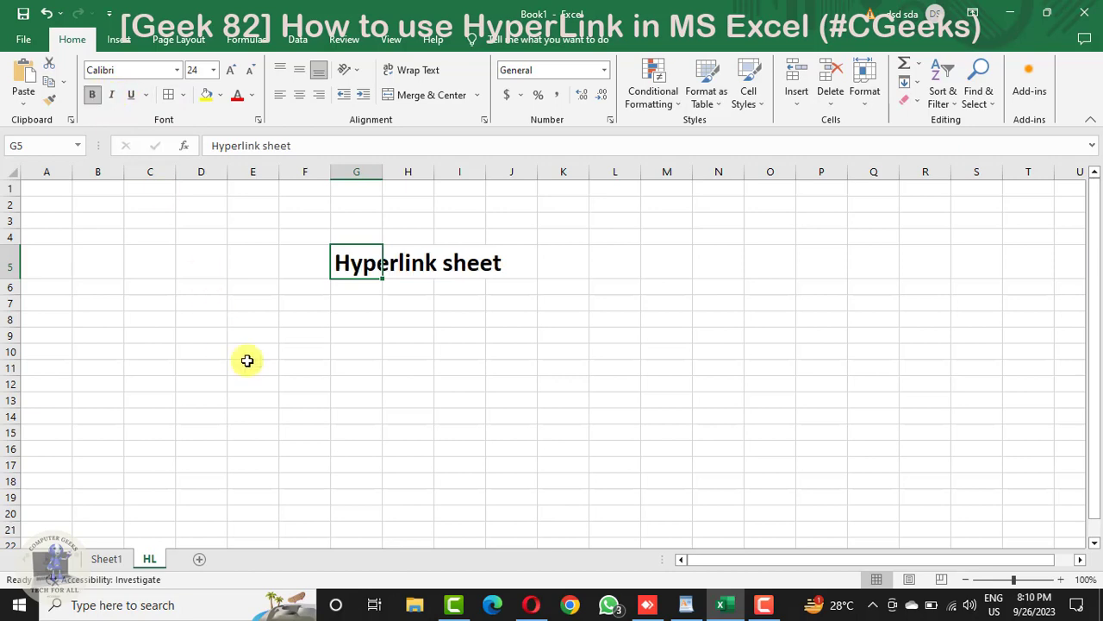
click(246, 362)
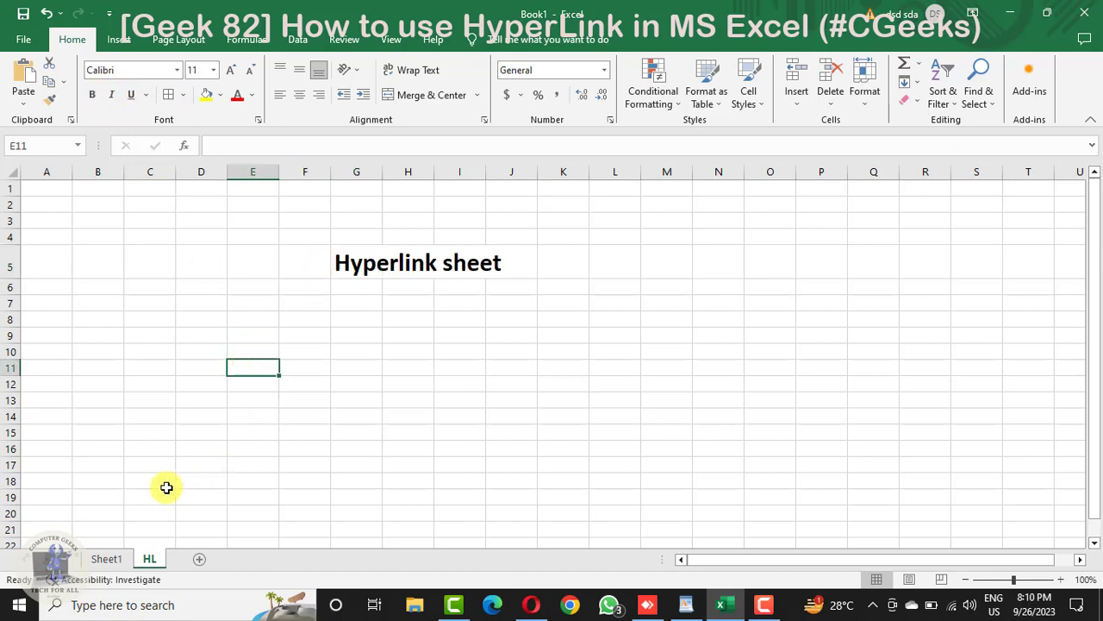
Step: Add three blank worksheets between Sheet1 and HL, and return to Sheet1
click(93, 562)
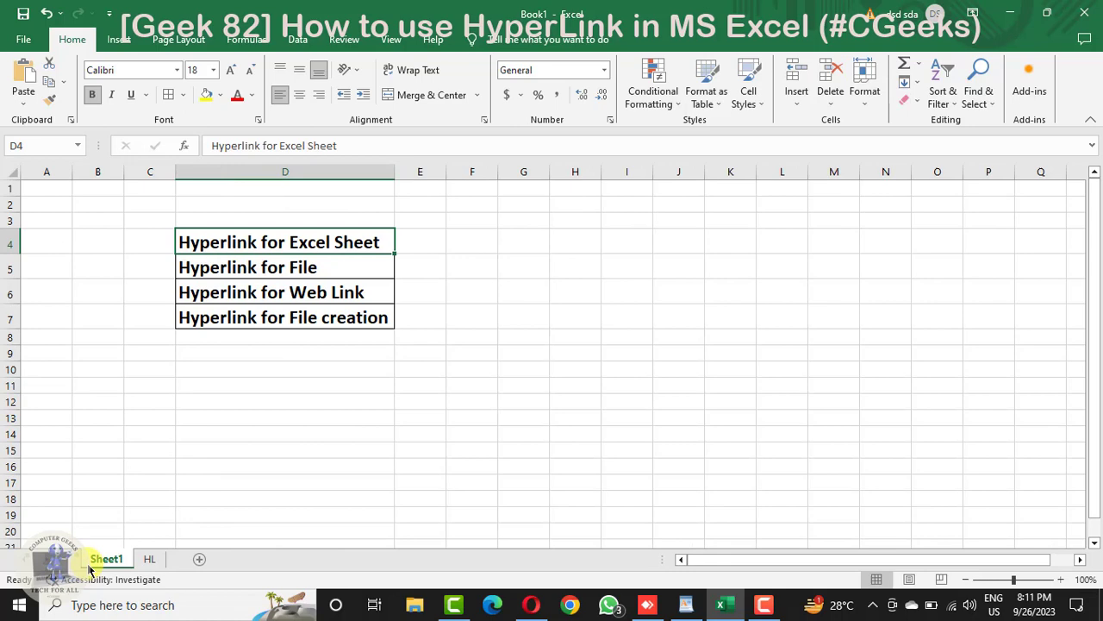
click(195, 560)
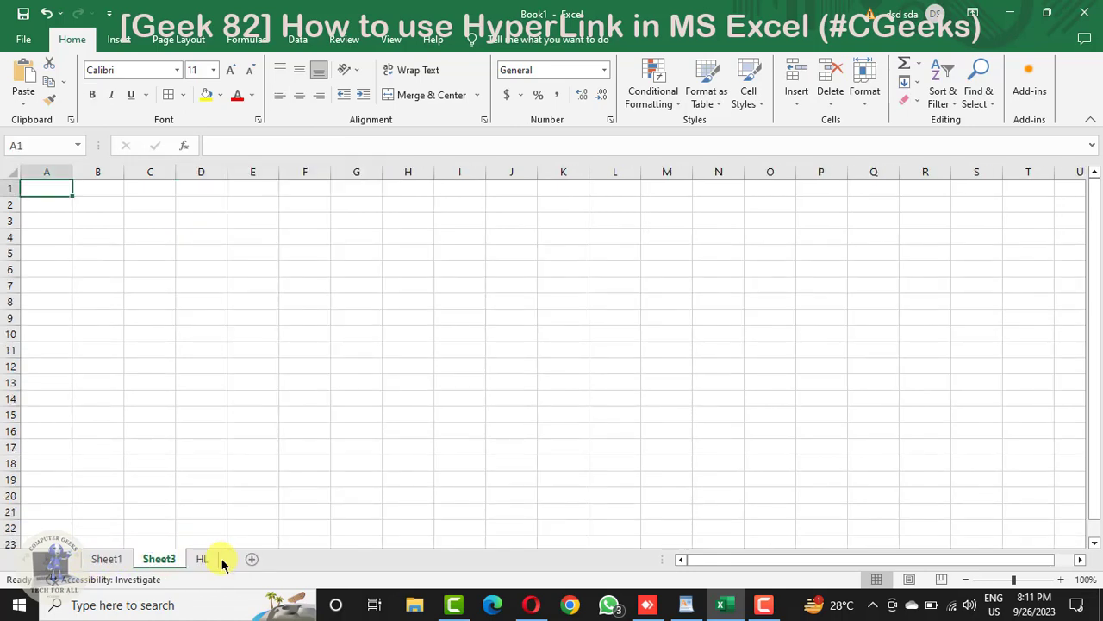
click(249, 560)
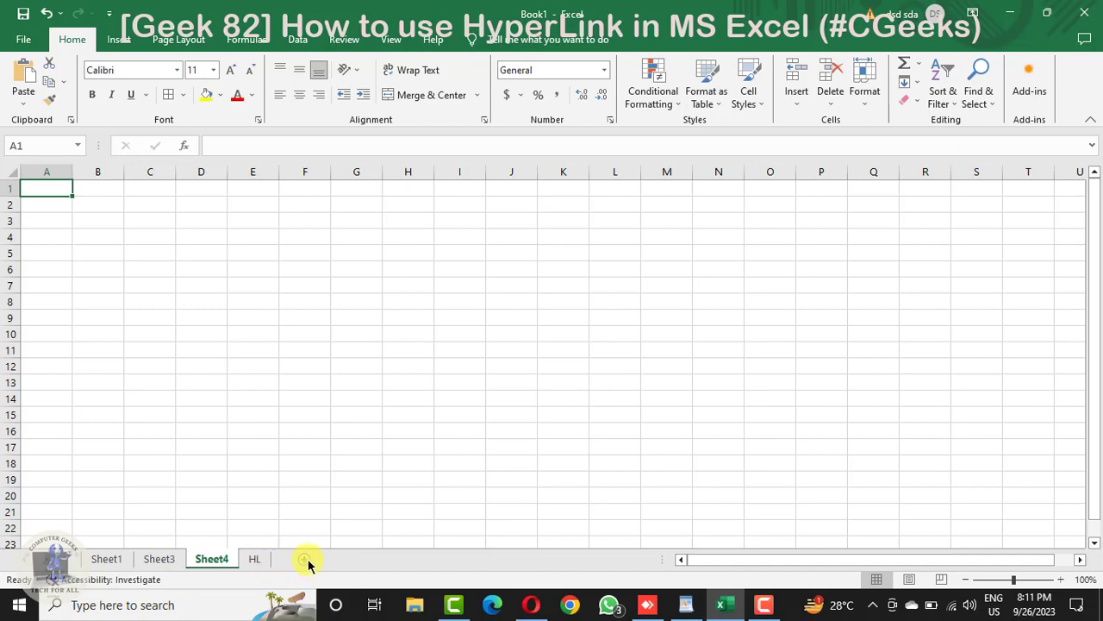
click(306, 560)
click(106, 558)
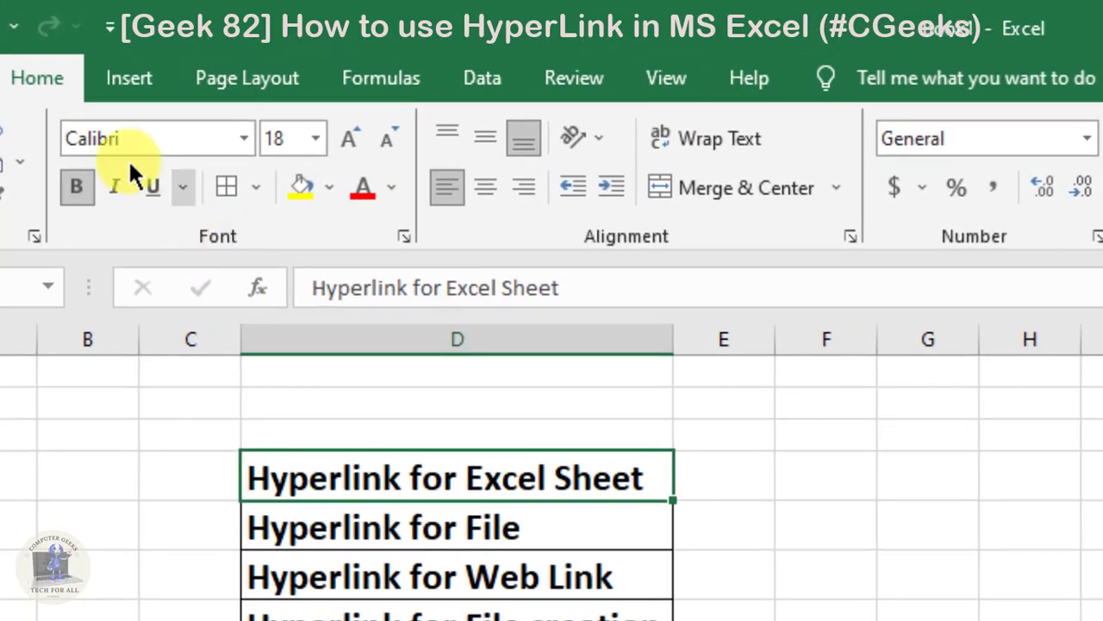
click(148, 80)
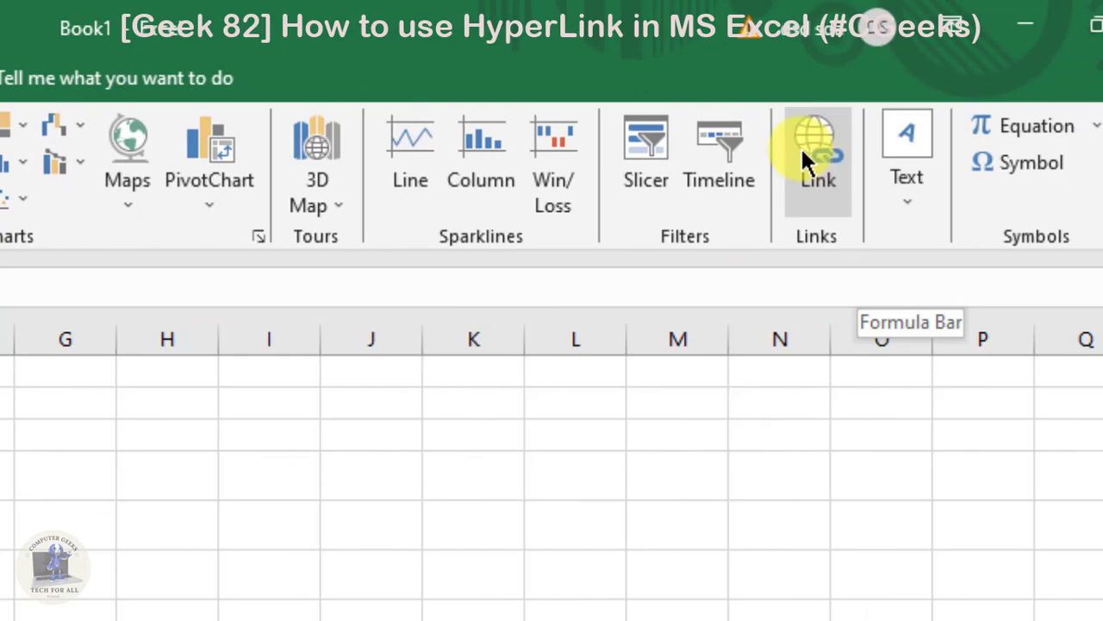
click(802, 148)
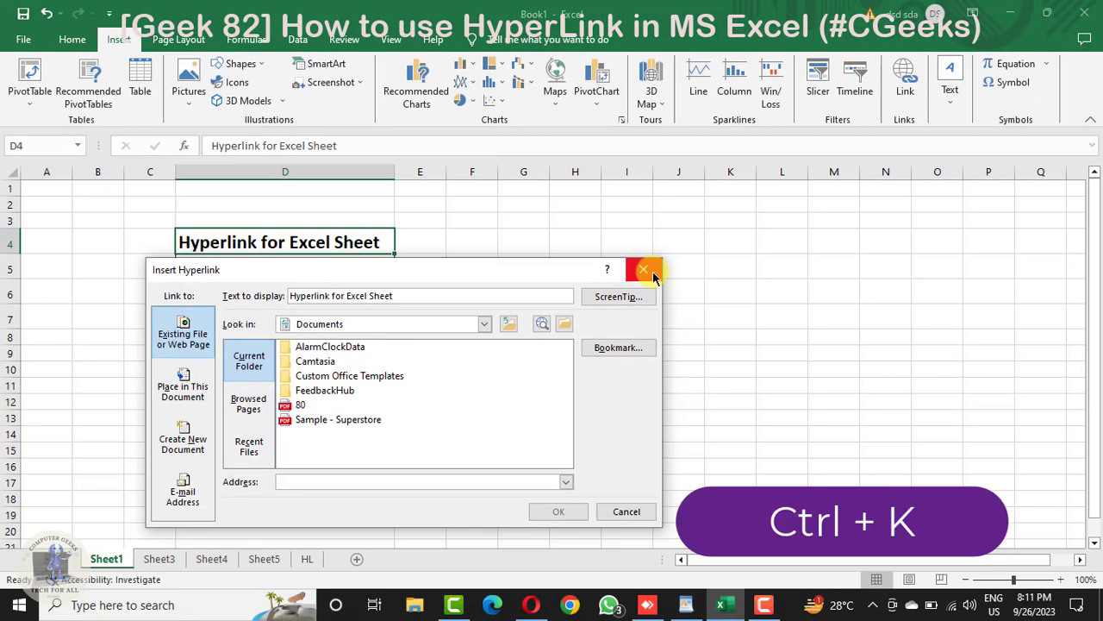
click(653, 272)
click(619, 312)
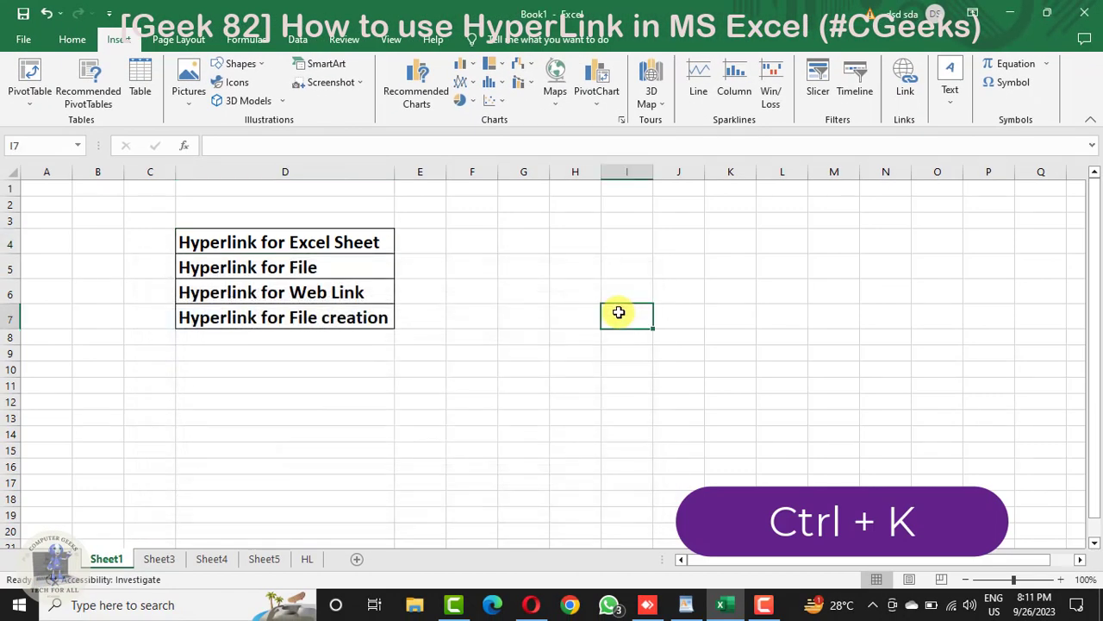
key(ctrl+k)
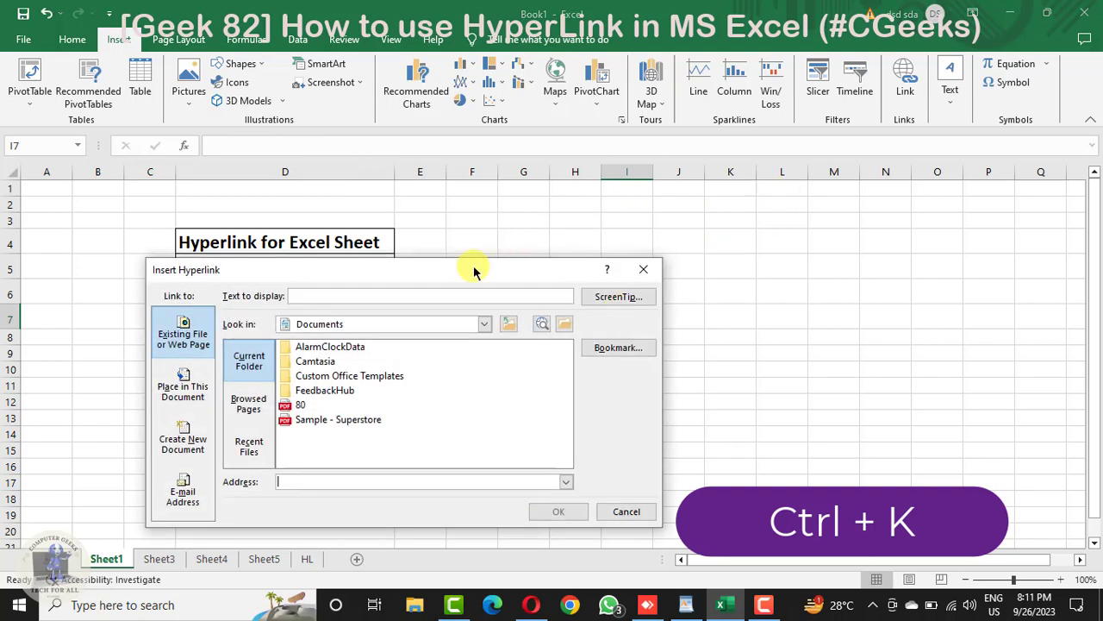
drag(482, 269, 756, 182)
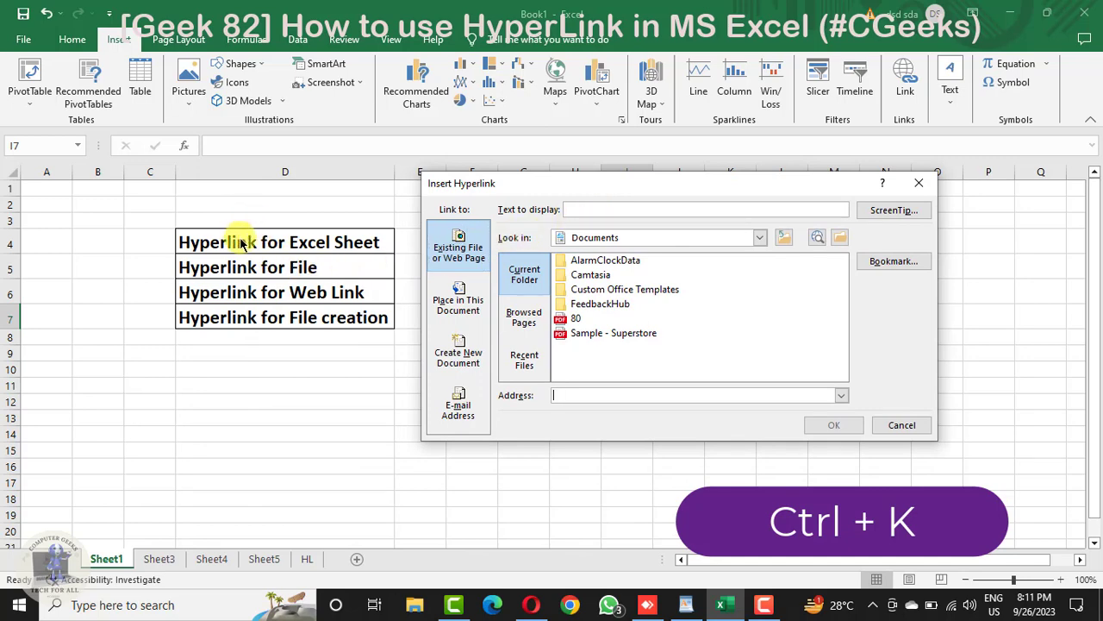
key(Escape)
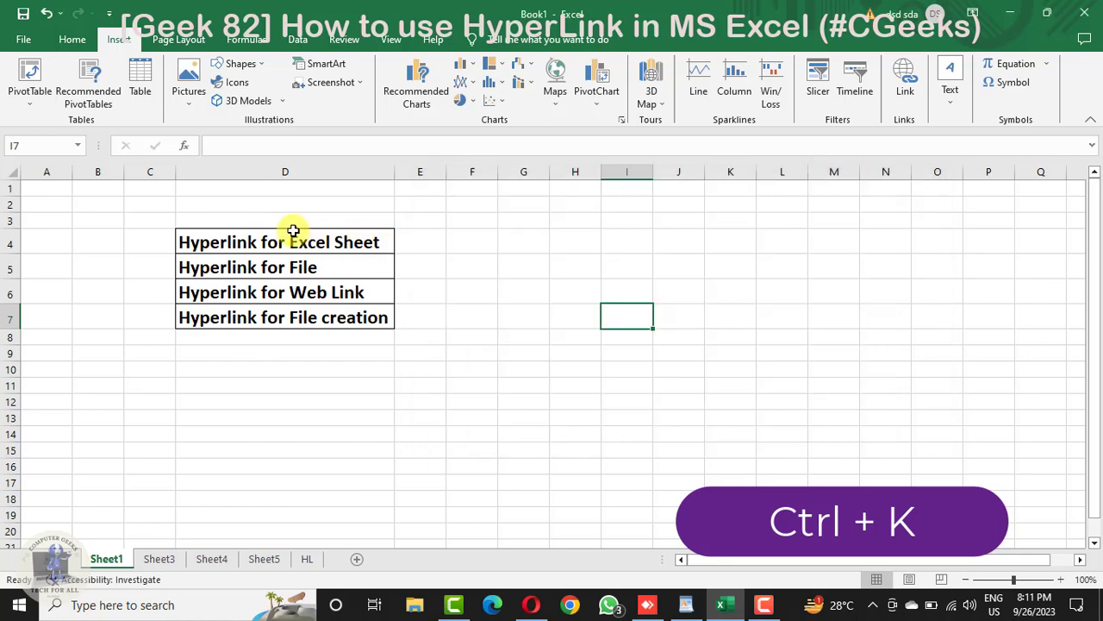
Step: Insert a hyperlink on the "Hyperlink for Excel Sheet" cell D4 pointing to cell A1 of the HL sheet in this document
click(300, 245)
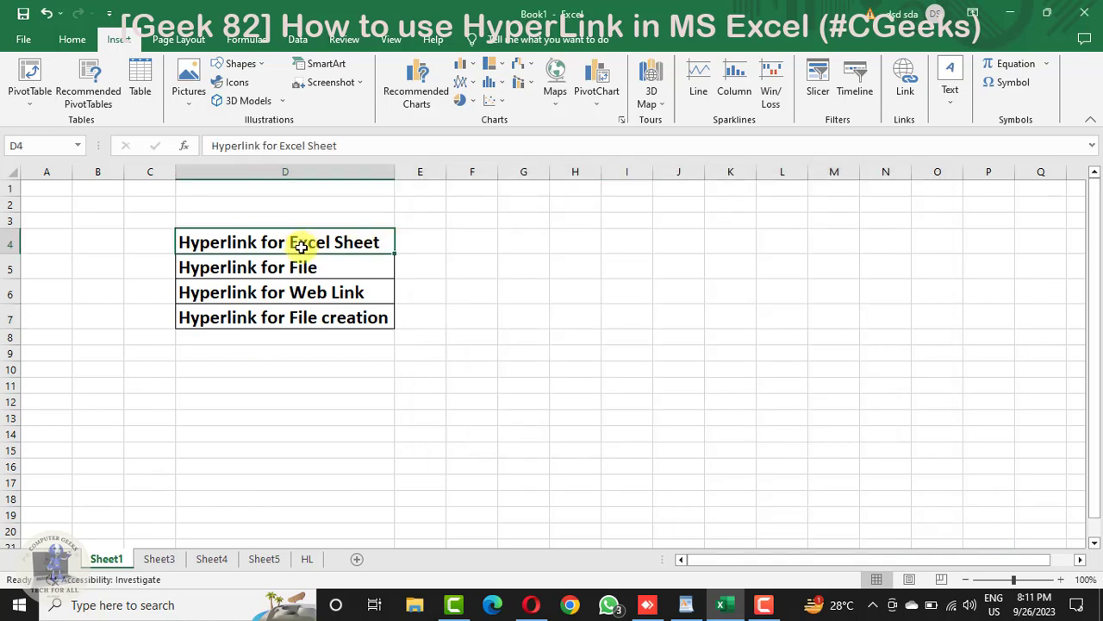
key(ctrl+k)
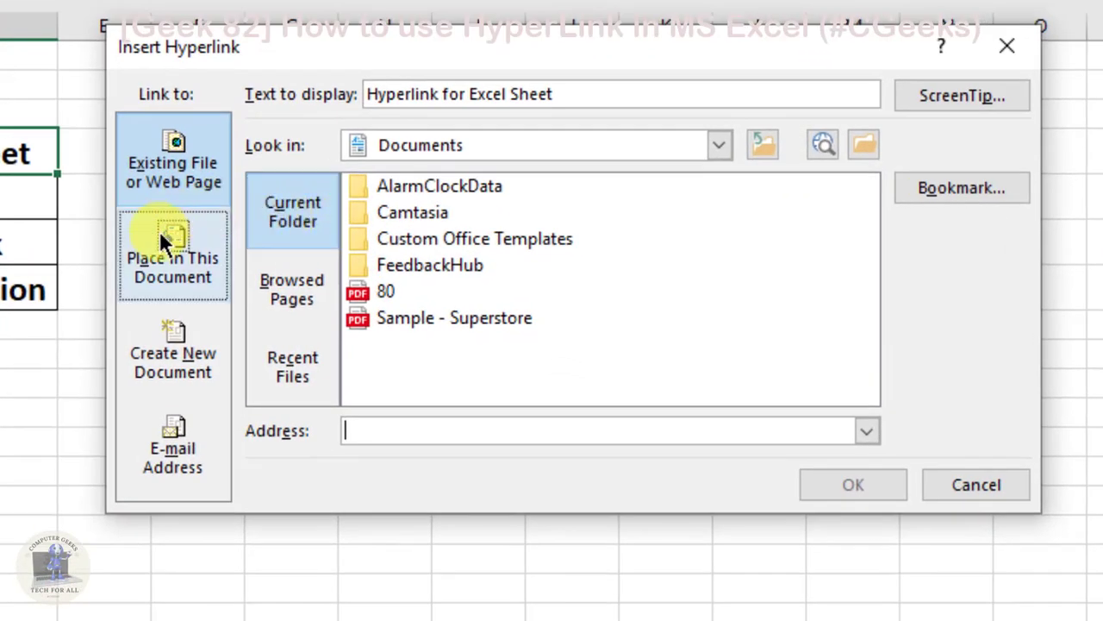
click(159, 231)
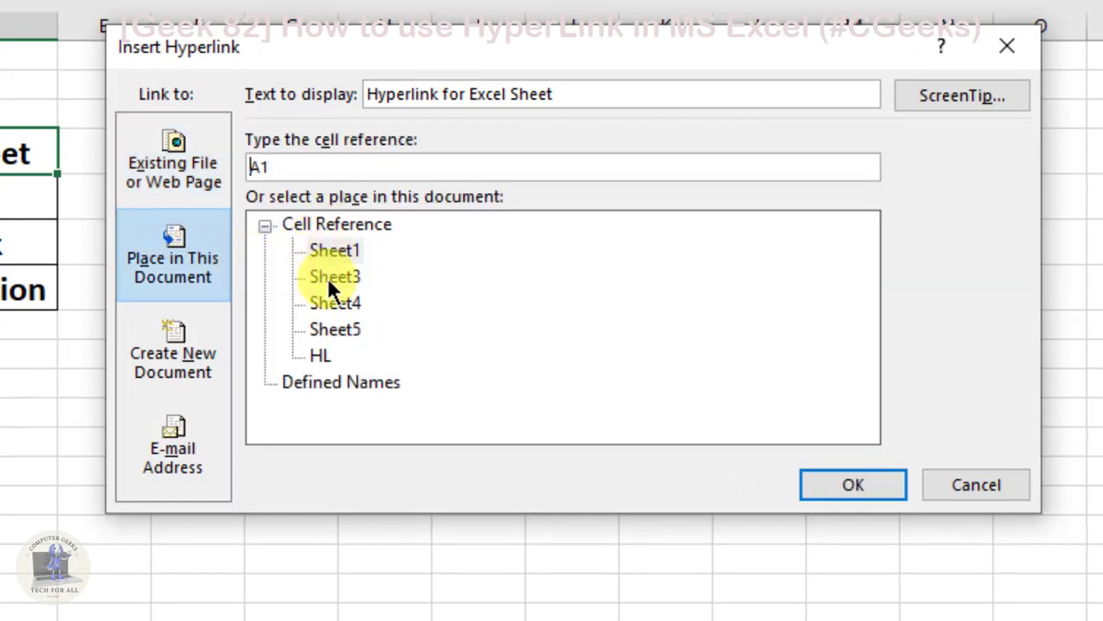
click(318, 355)
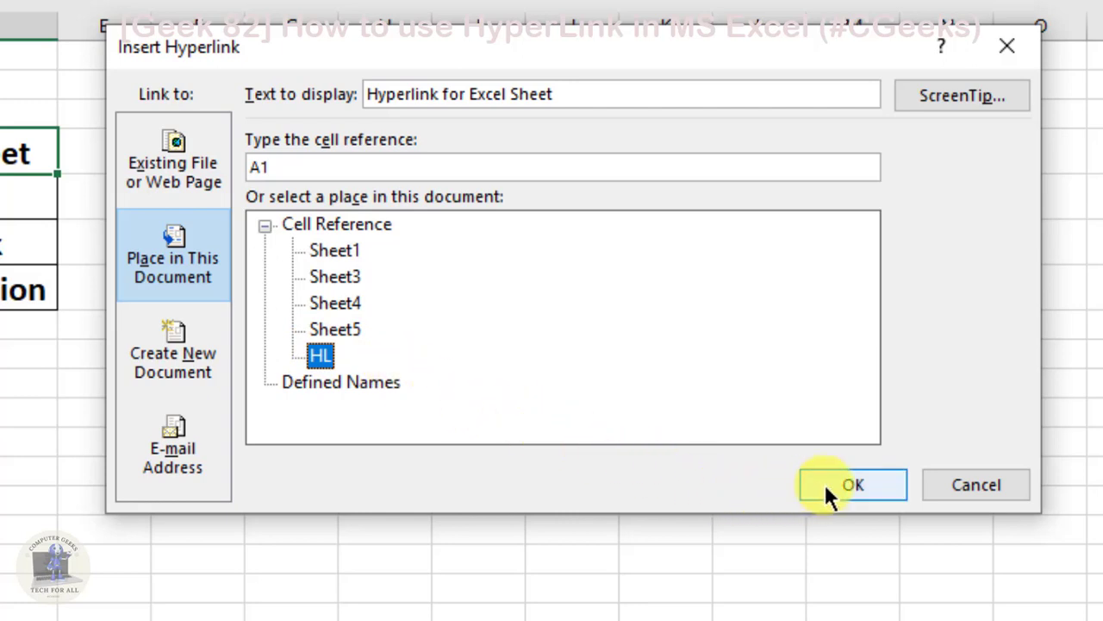
click(313, 169)
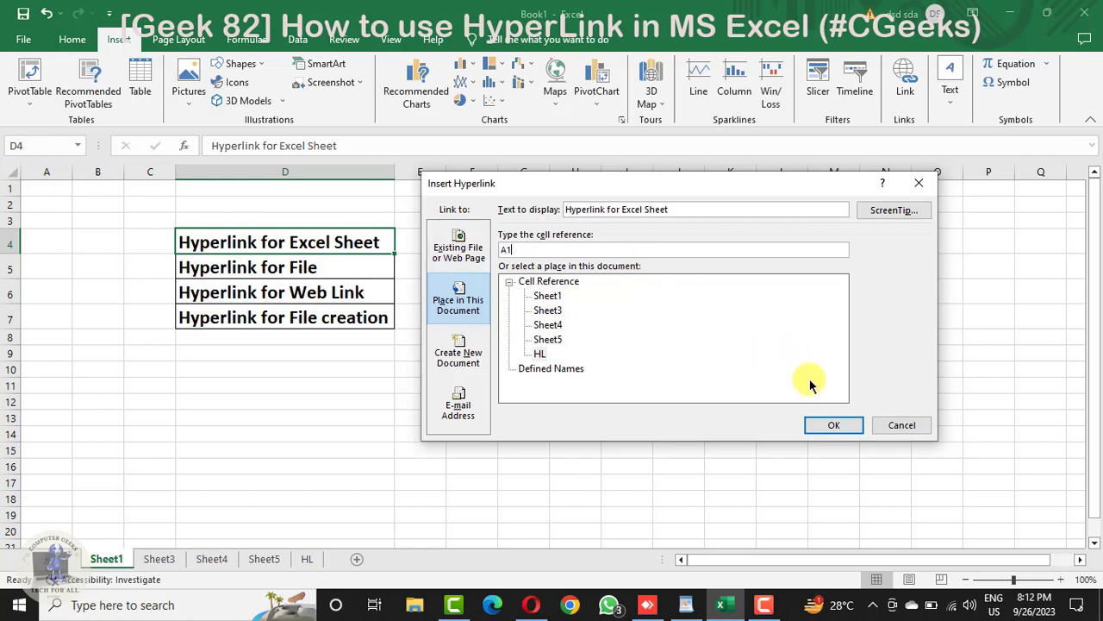
click(833, 426)
click(484, 392)
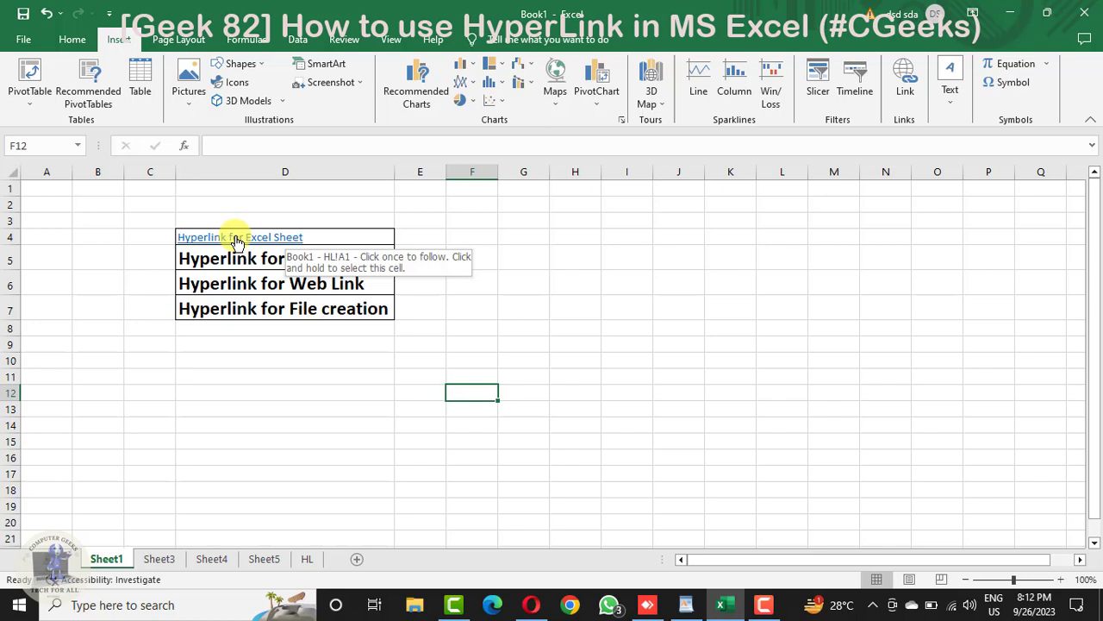
Step: Test the "Hyperlink for Excel Sheet" link by following it to the HL sheet, and return to Sheet1
click(164, 421)
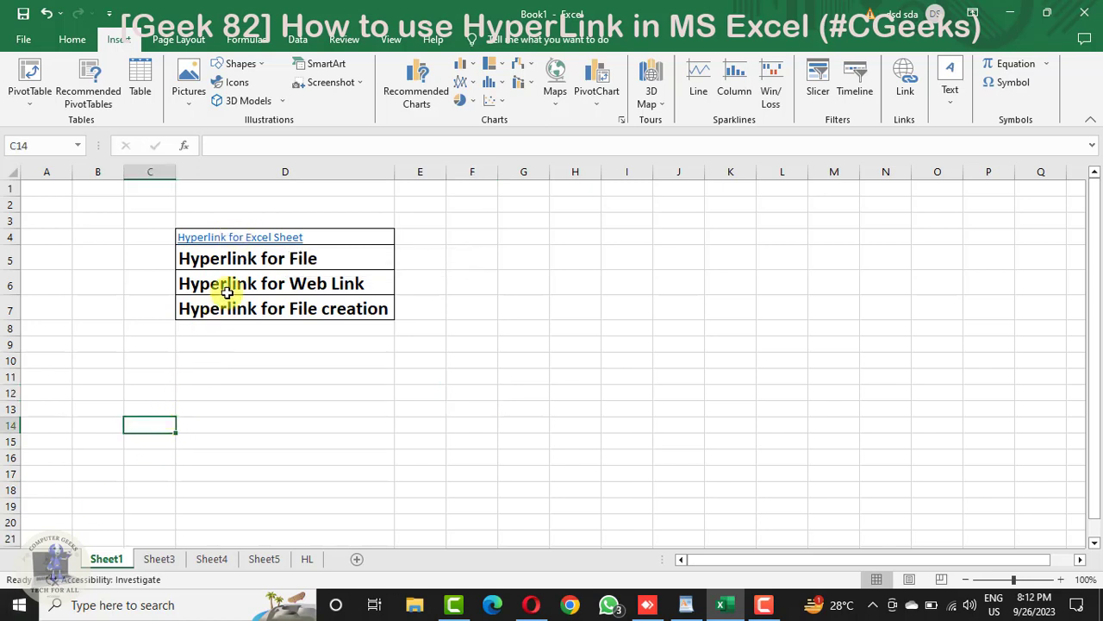
click(229, 245)
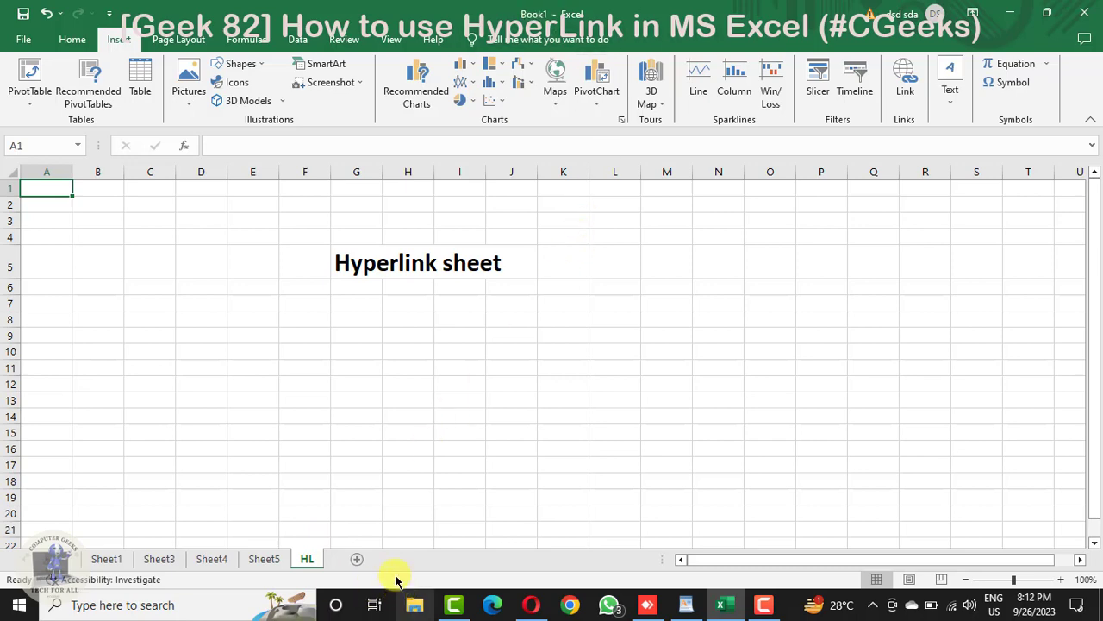
click(397, 458)
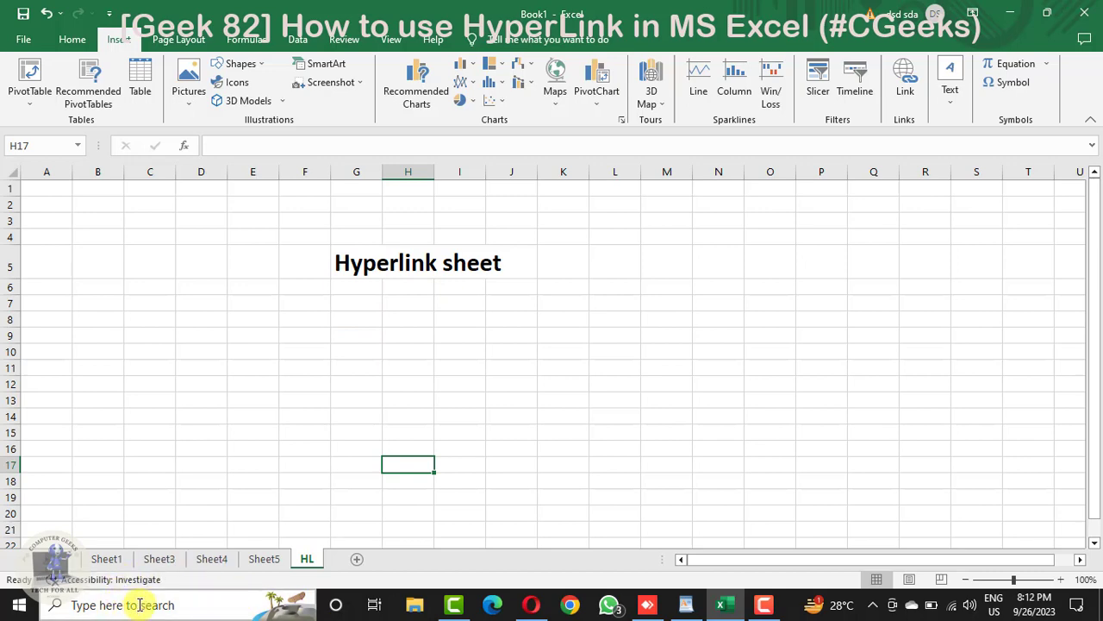
click(110, 560)
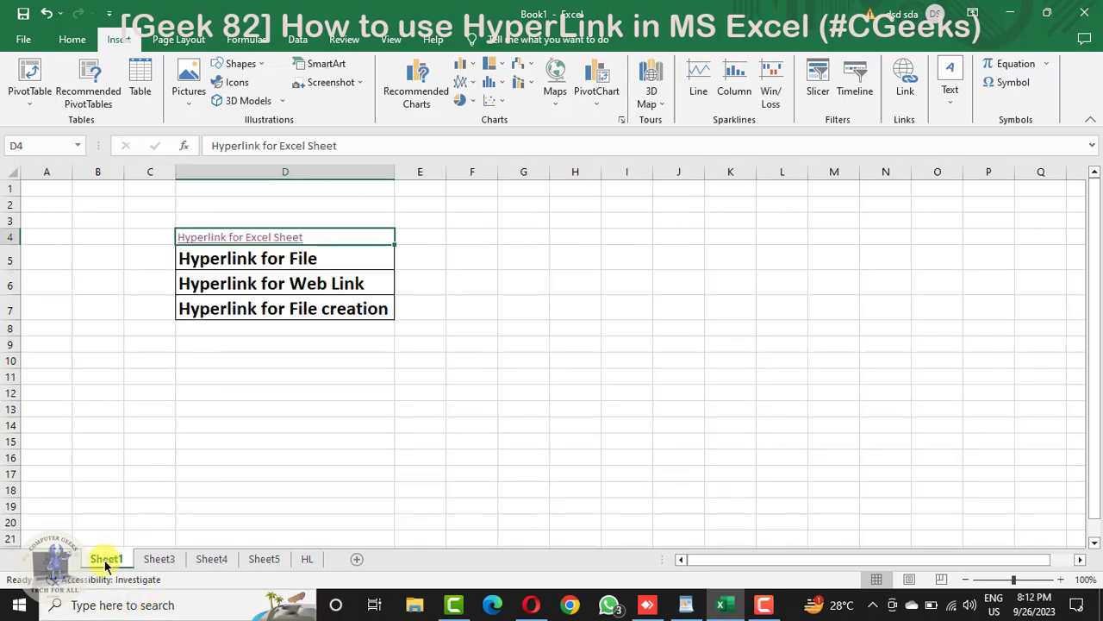
click(292, 438)
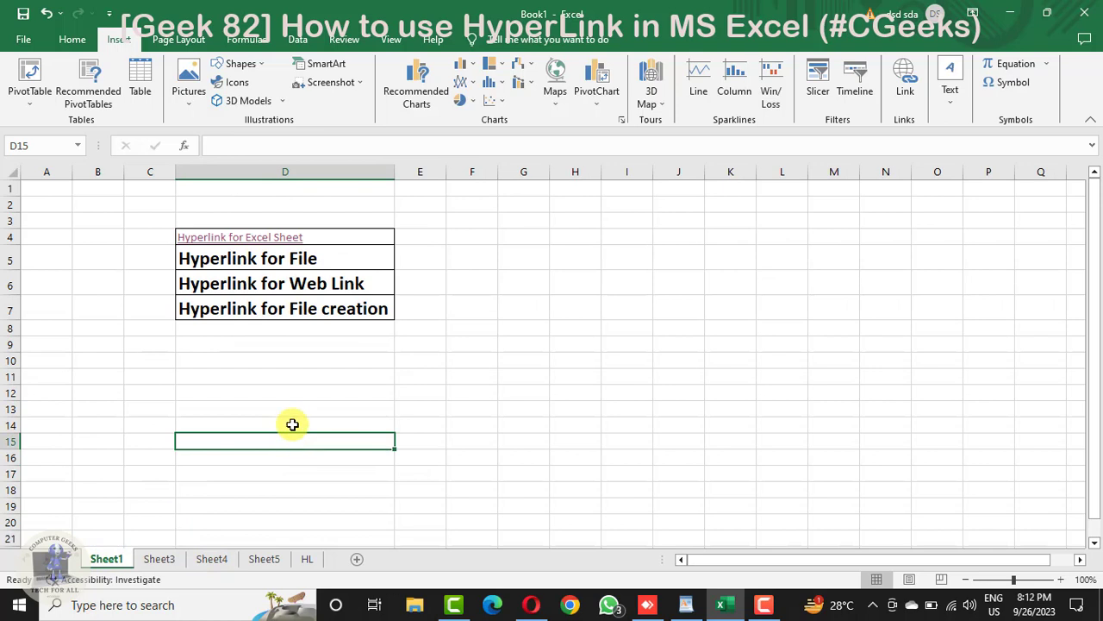
Step: Insert a hyperlink on the "Hyperlink for File" cell D5 pointing to the existing file 80.pdf in the Documents folder
click(233, 269)
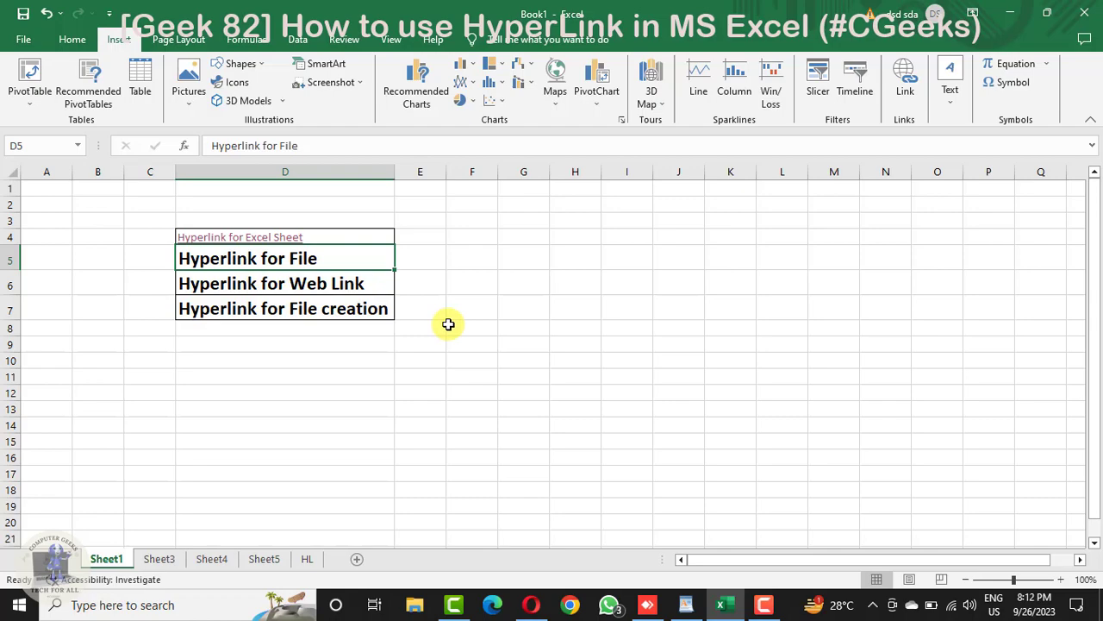
key(ctrl+k)
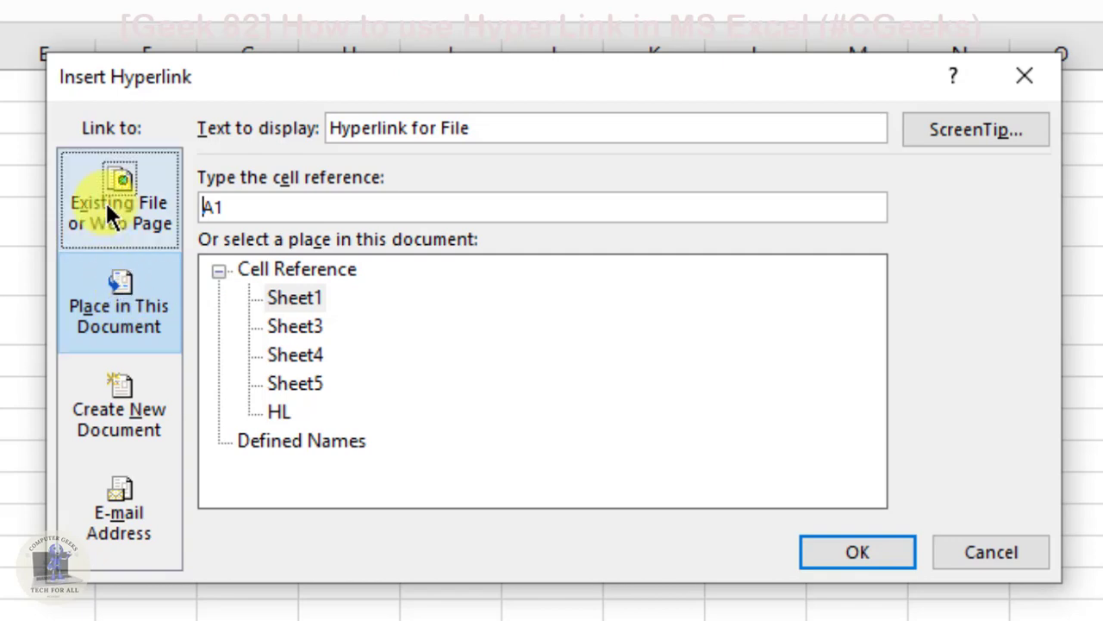
click(127, 192)
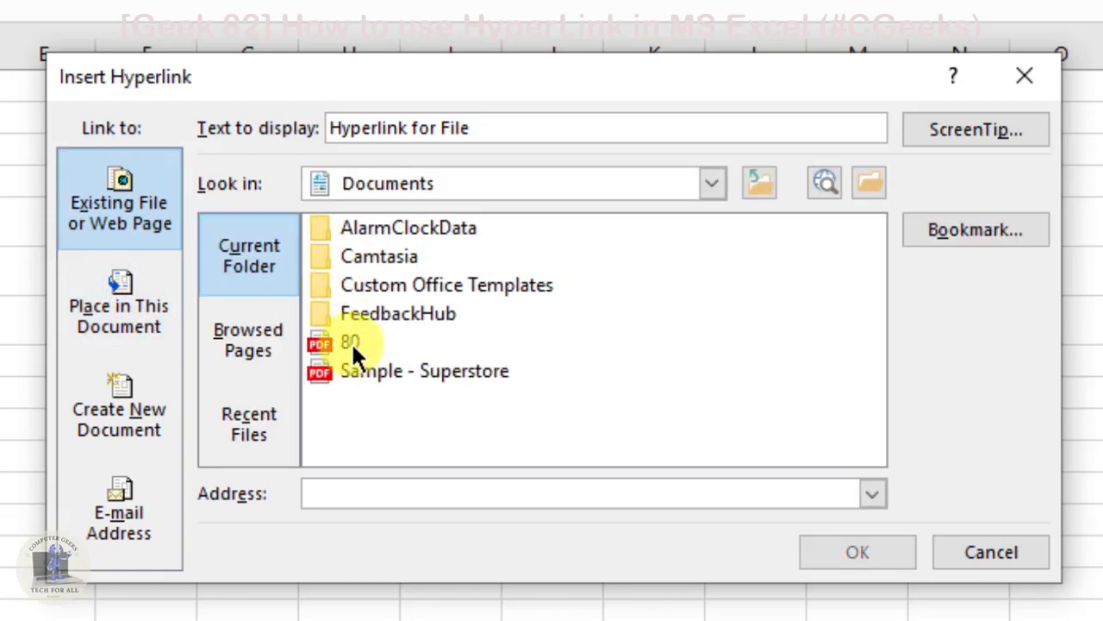
click(437, 183)
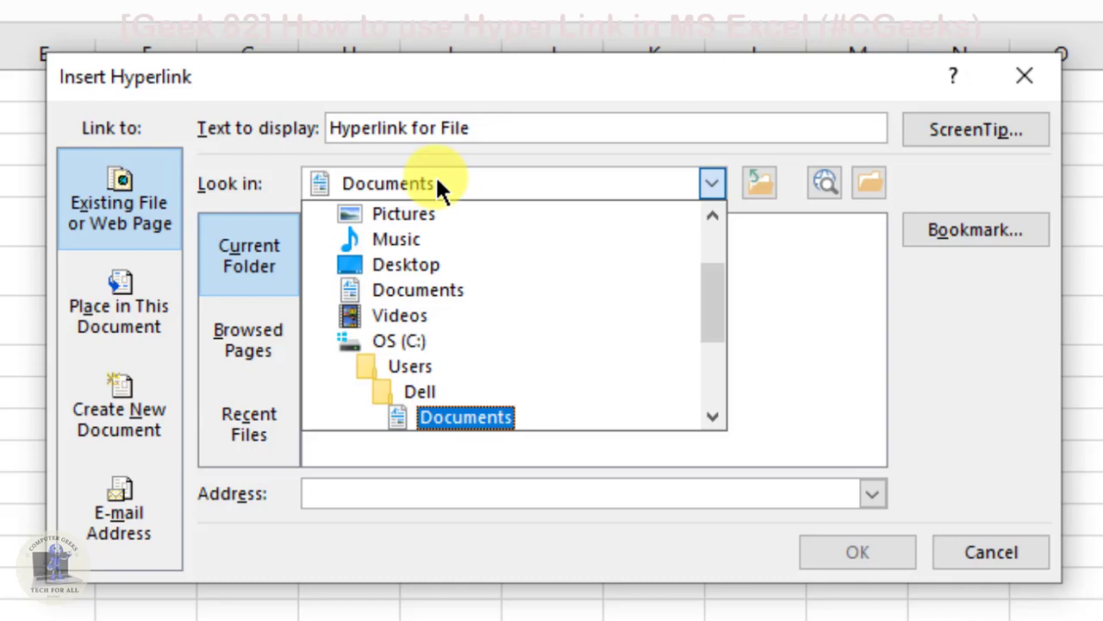
click(436, 181)
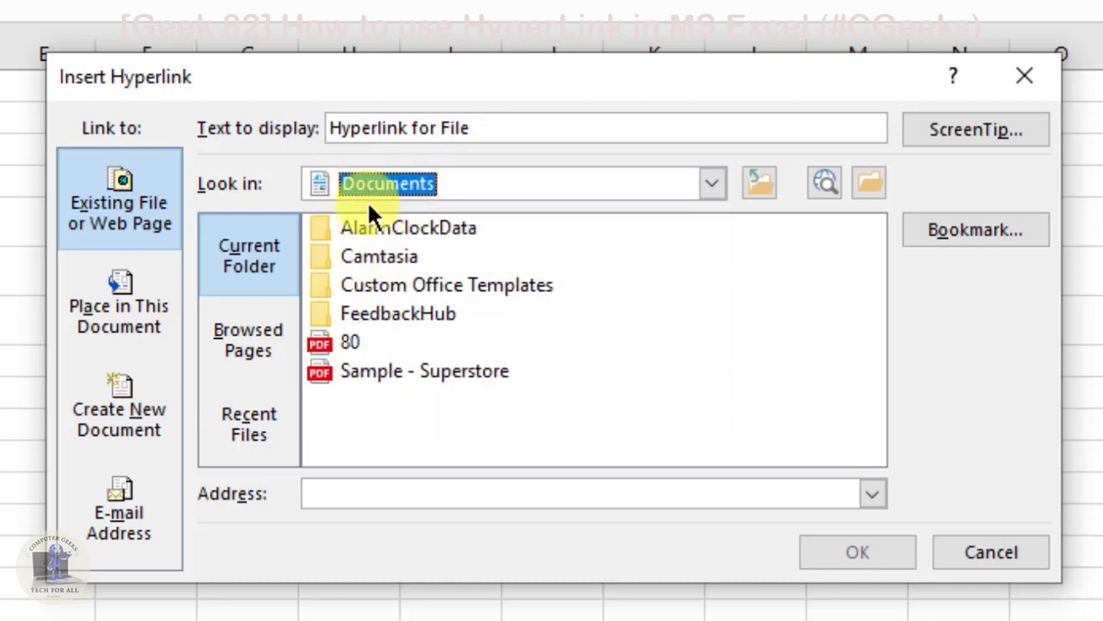
click(332, 341)
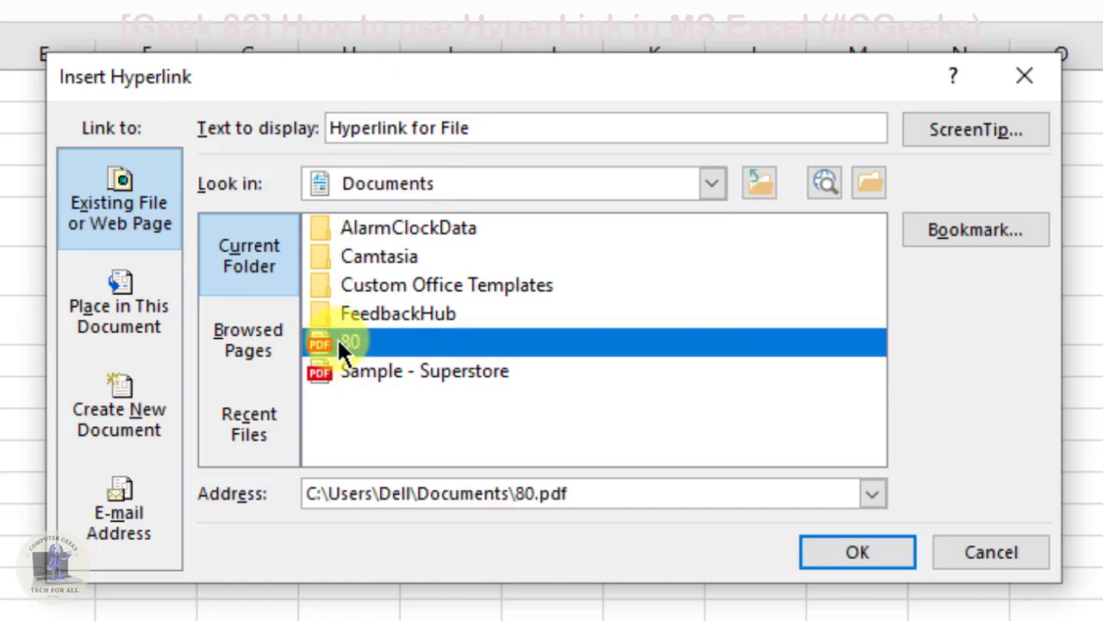
double_click(345, 344)
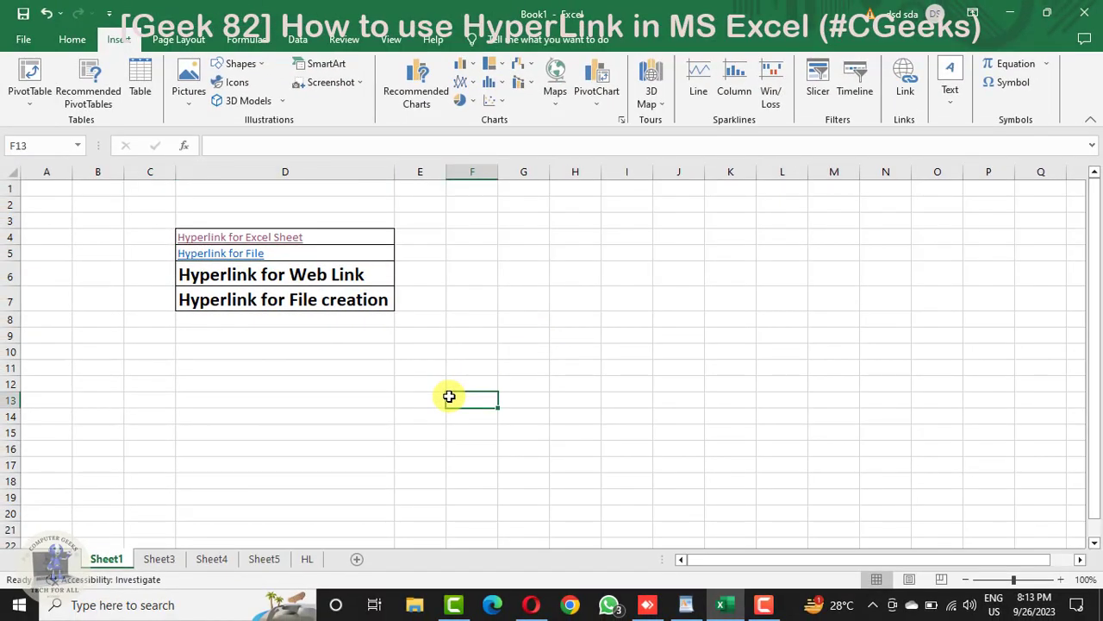
Step: Test the "Hyperlink for File" link by allowing 80.pdf to open, look through the document and close it
click(222, 245)
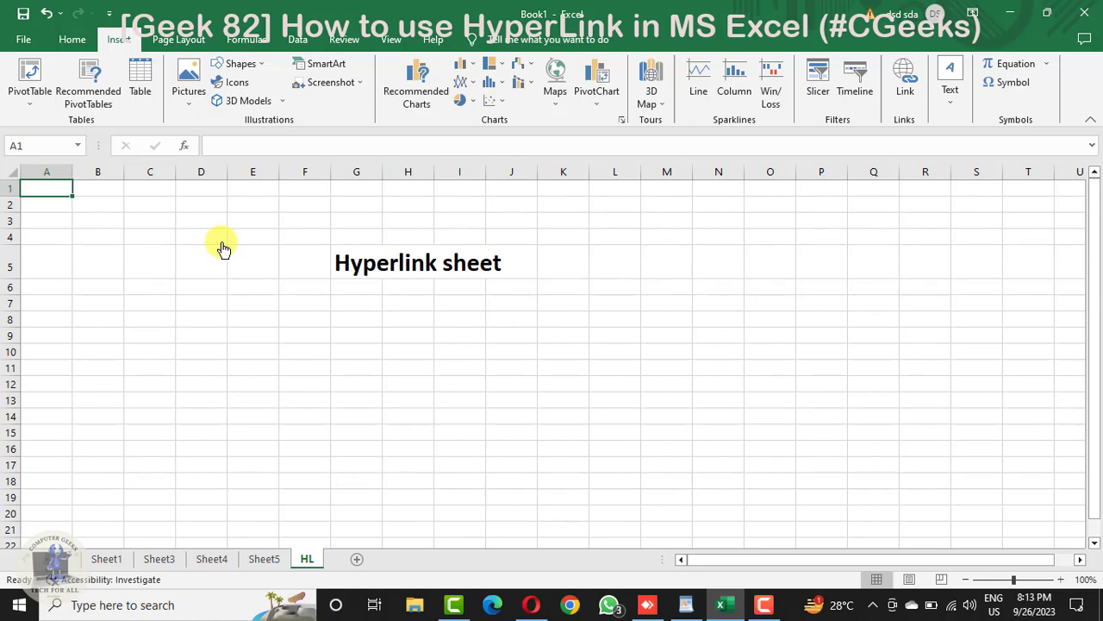
click(106, 559)
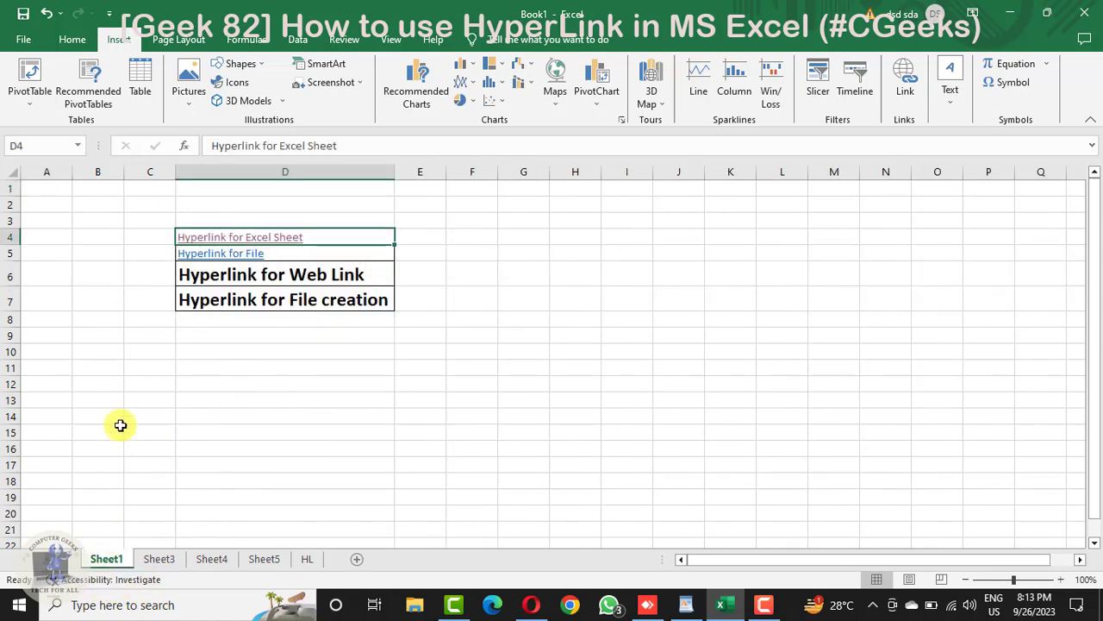
click(226, 255)
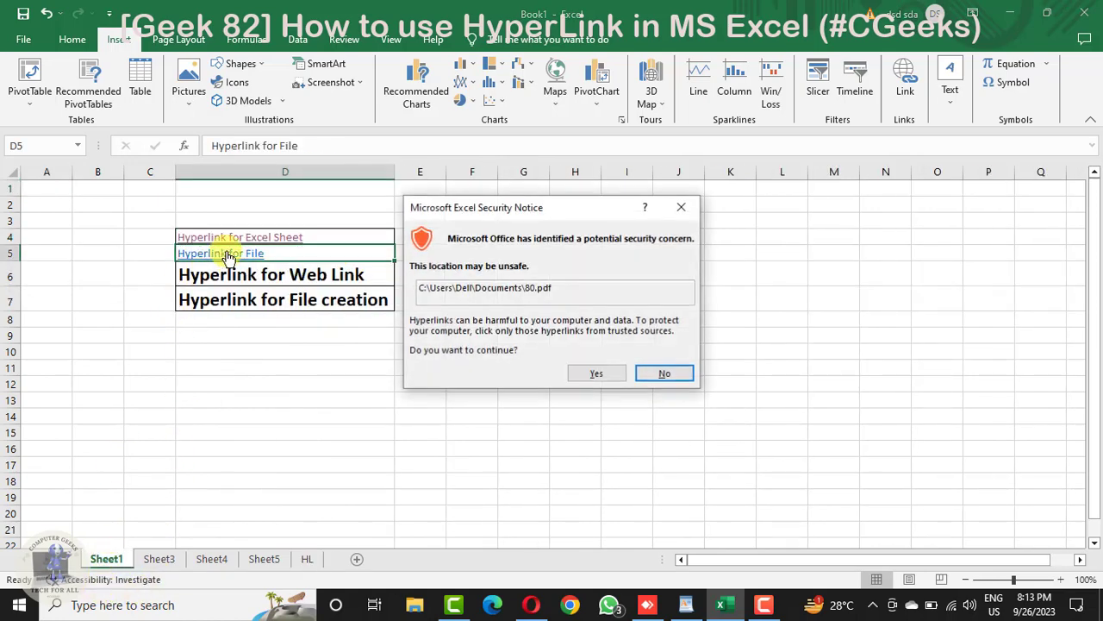
click(585, 374)
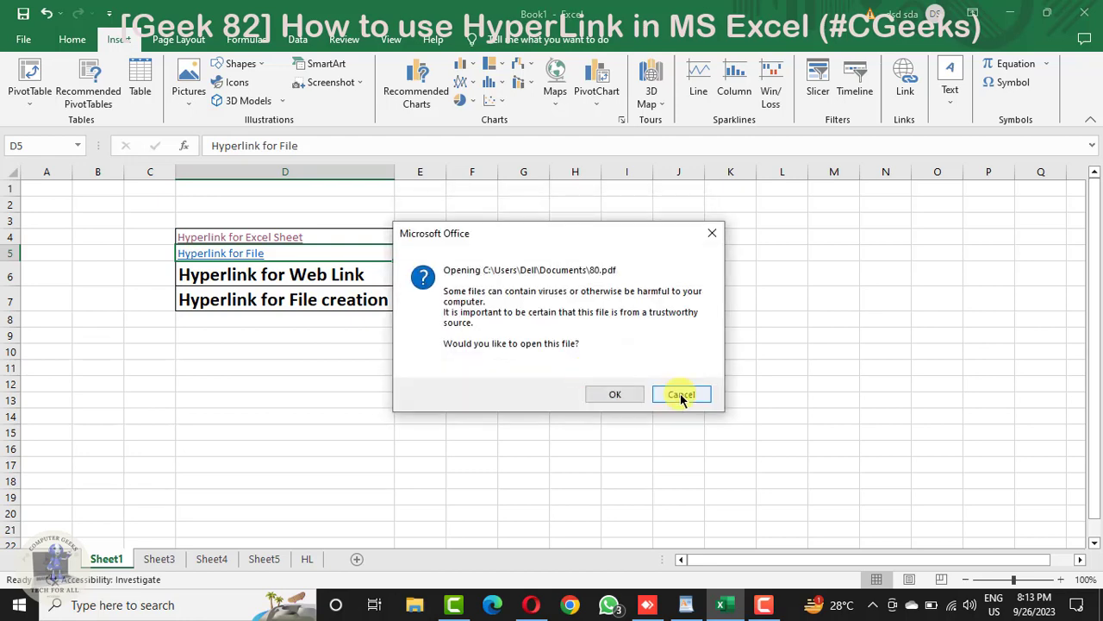
click(621, 396)
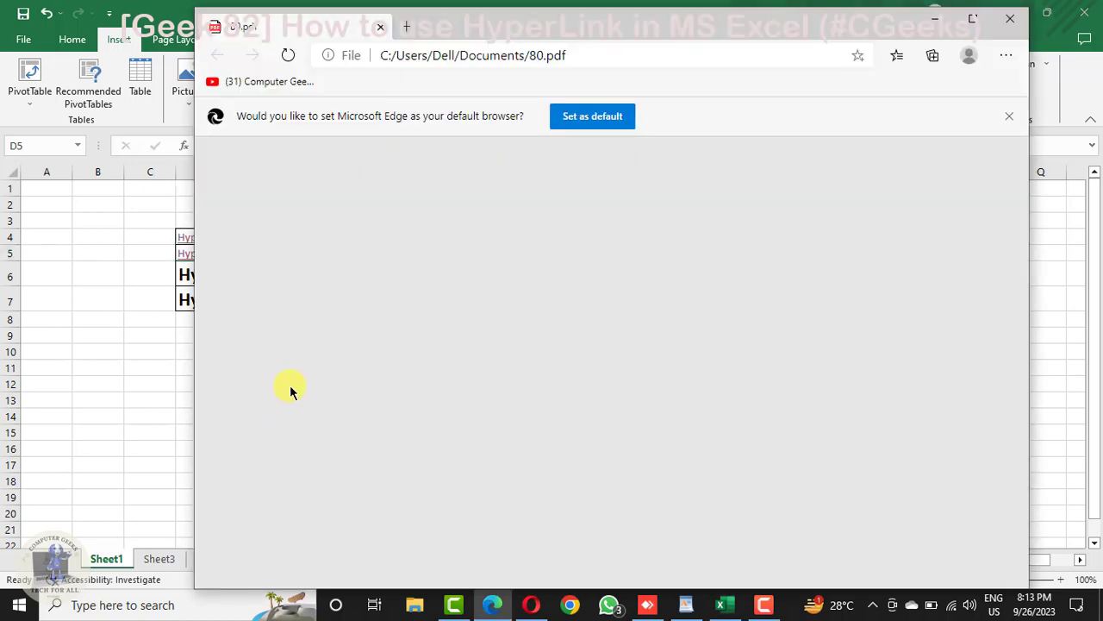
scroll(544, 388, down, 5)
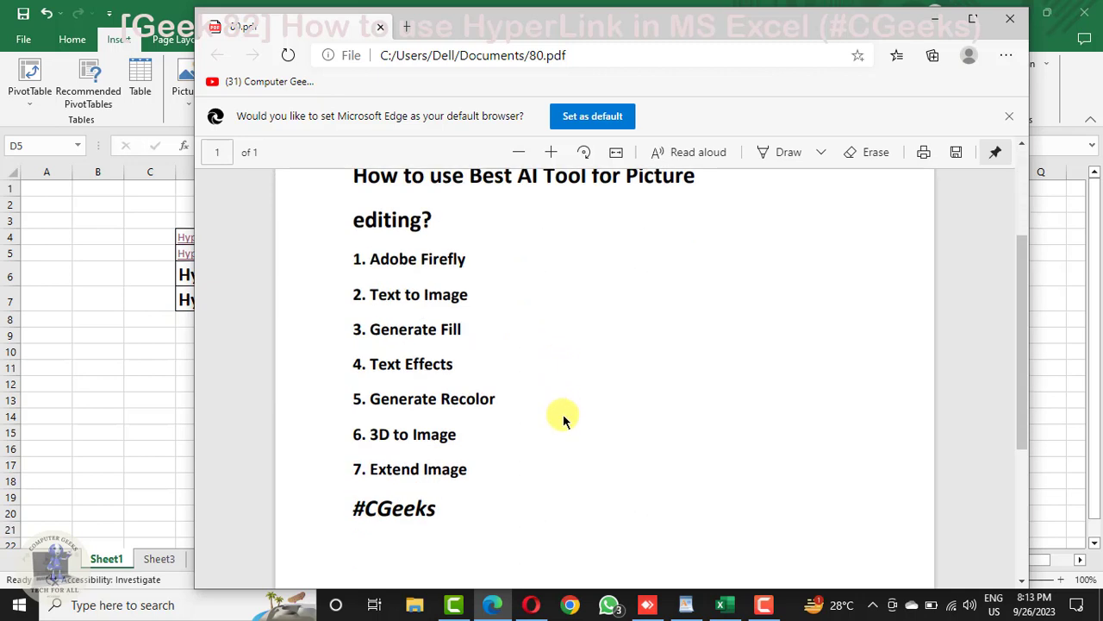
scroll(568, 415, up, 5)
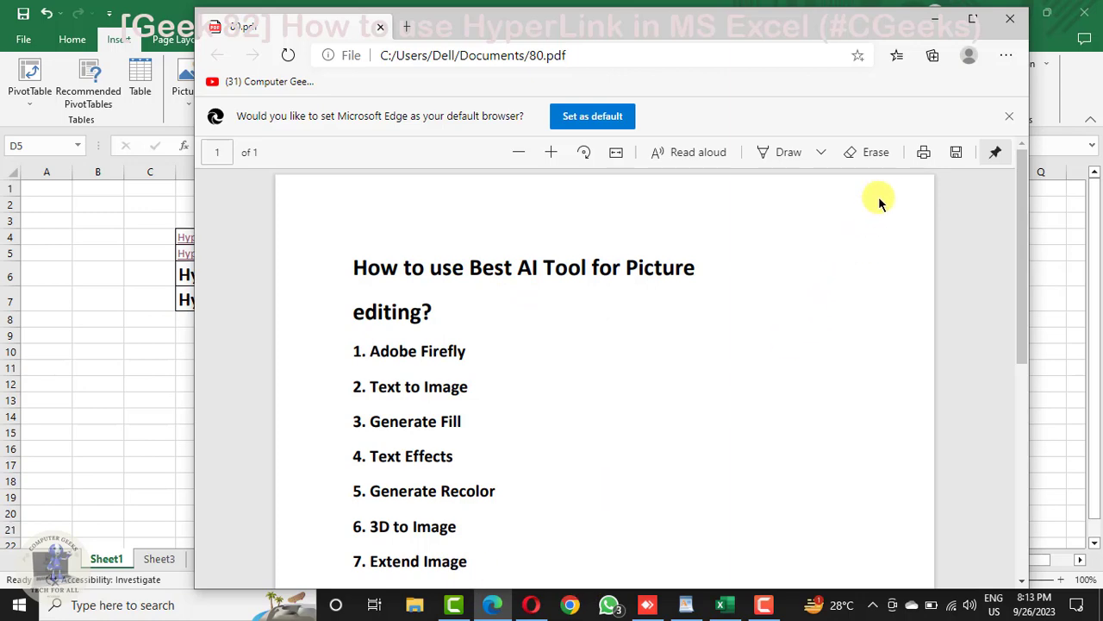
click(1010, 20)
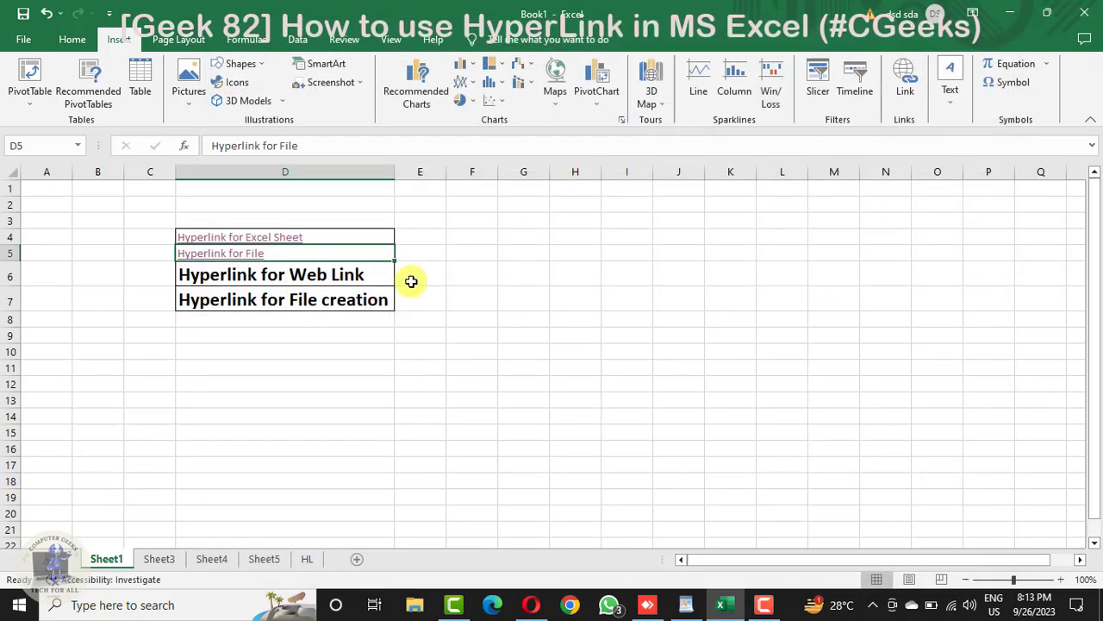
click(223, 275)
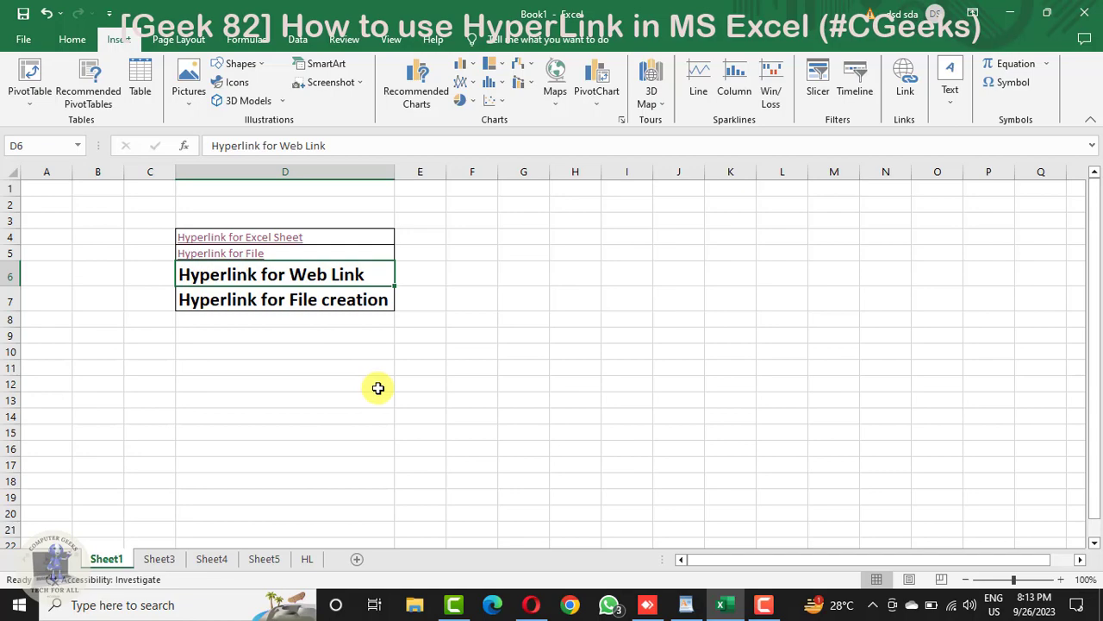
key(ctrl+k)
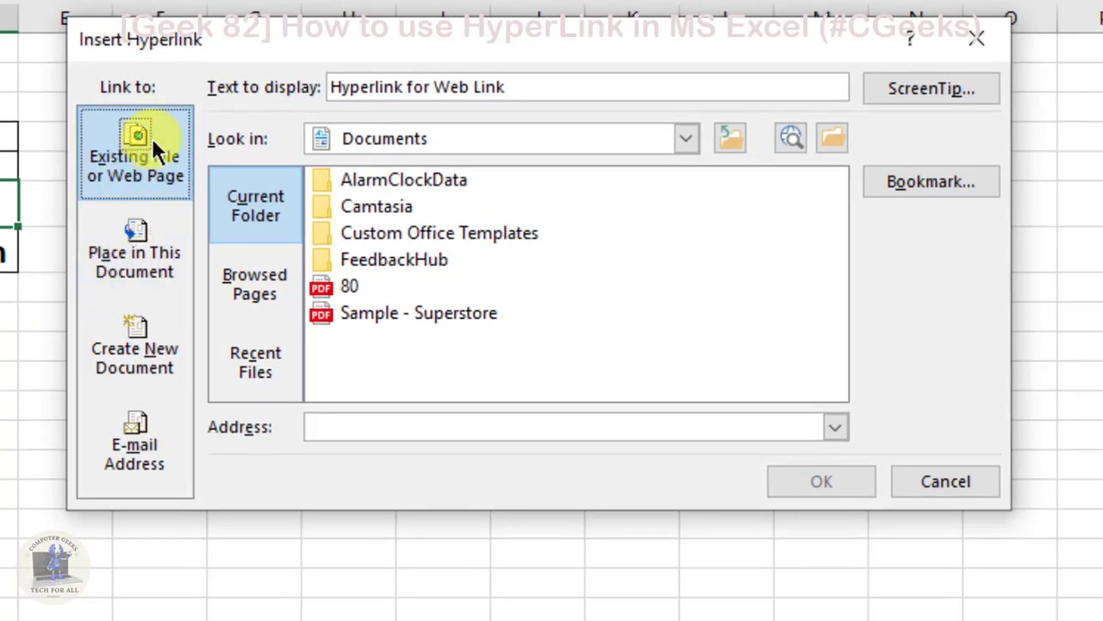
click(140, 189)
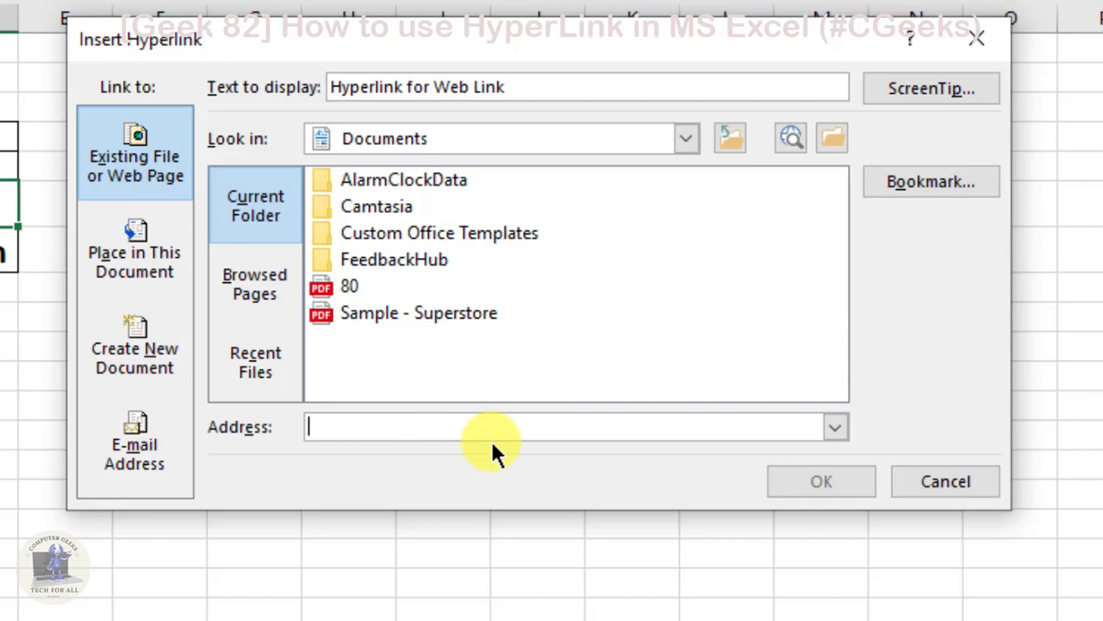
text(www)
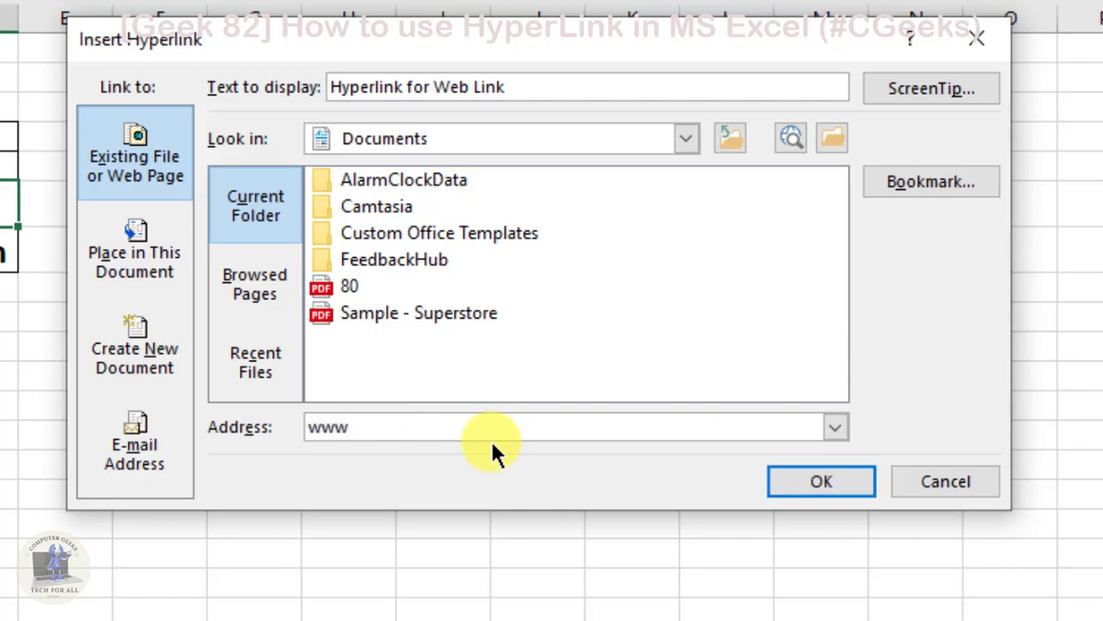
text(.google.com)
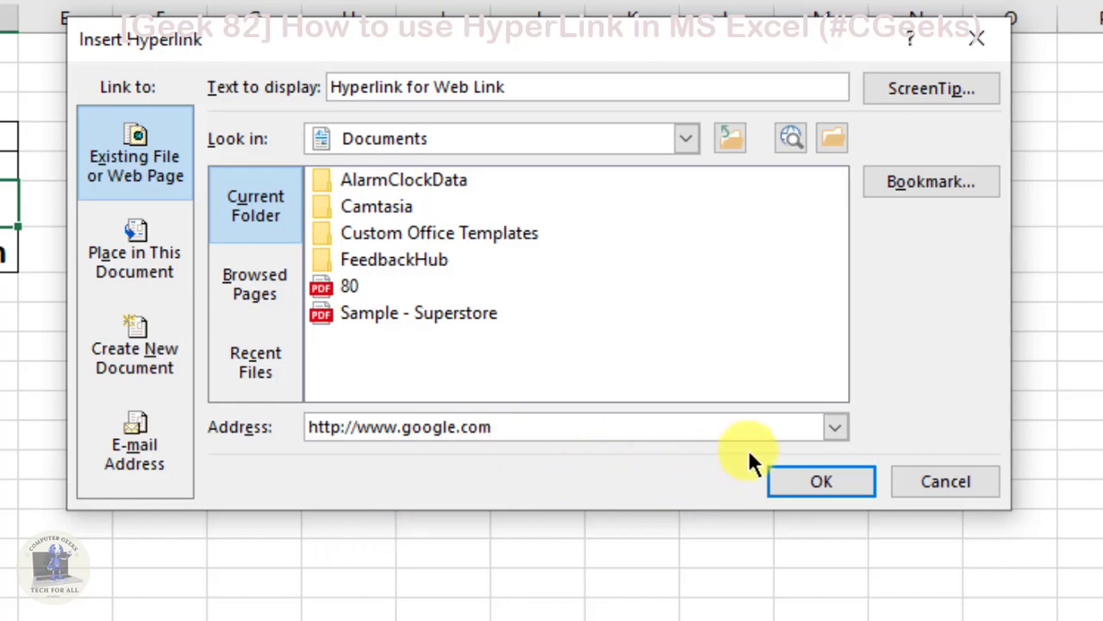
click(805, 474)
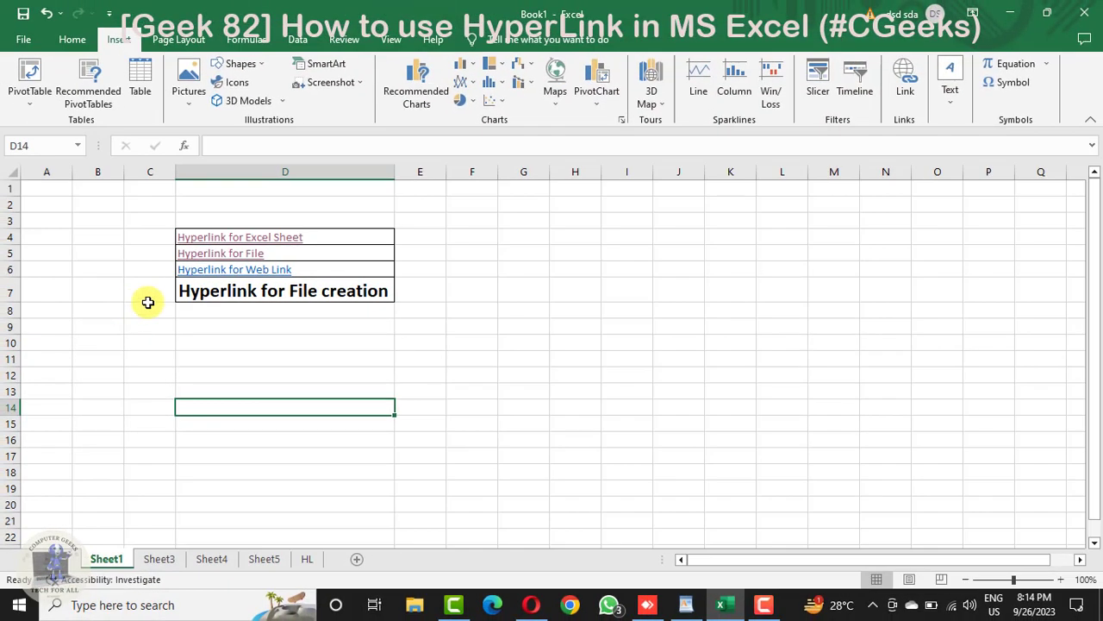
Step: Test the "Hyperlink for Web Link" link by opening the Google page, close the browser and return to the worksheet
click(202, 271)
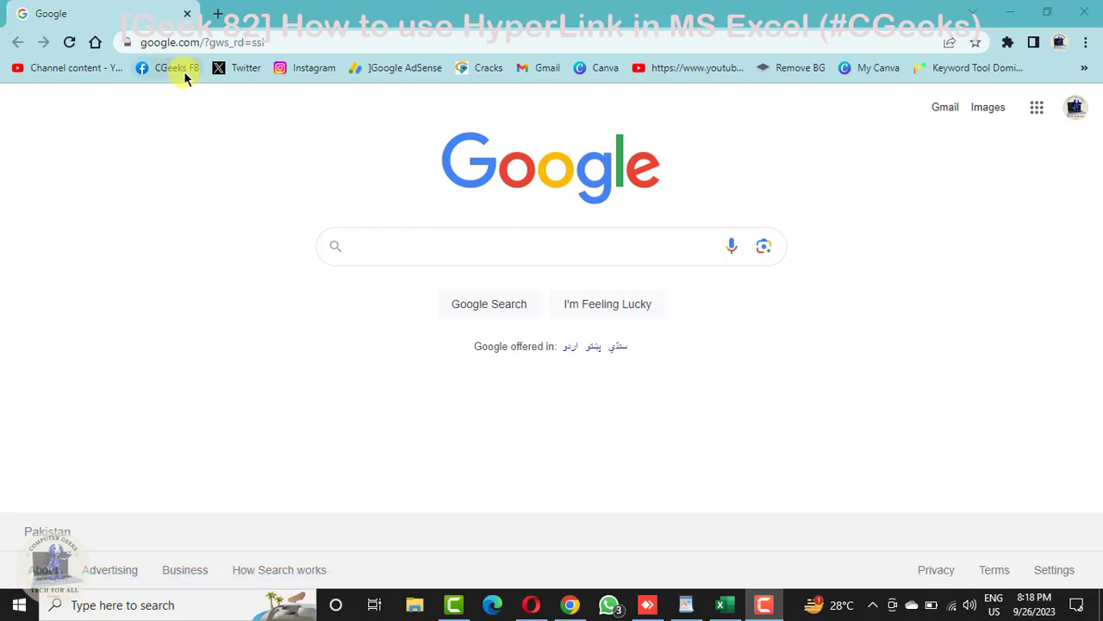
click(1093, 8)
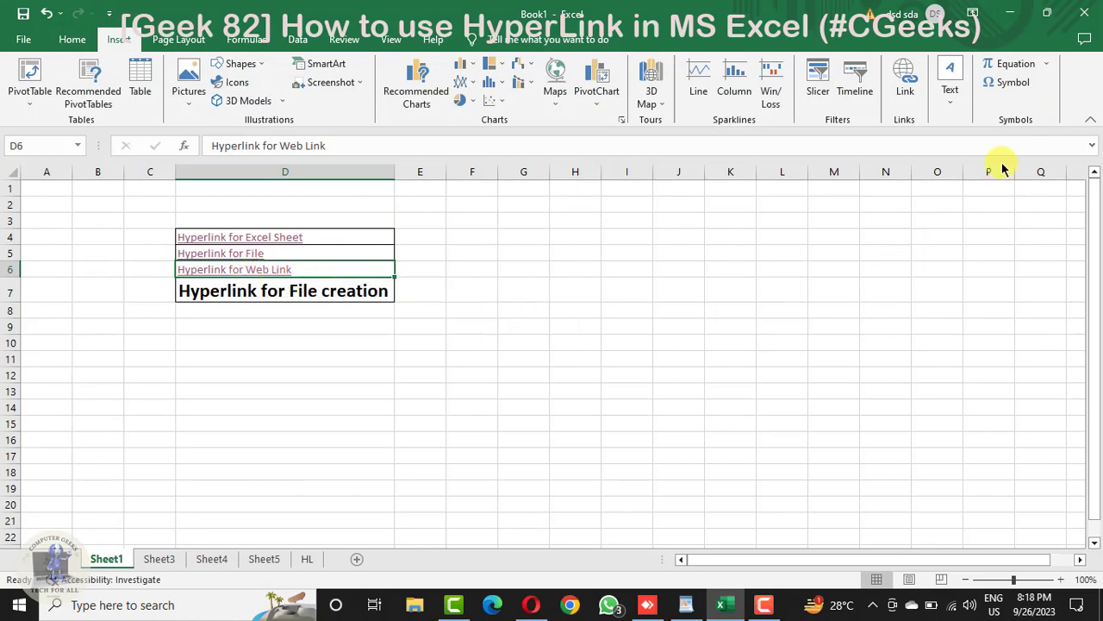
click(242, 287)
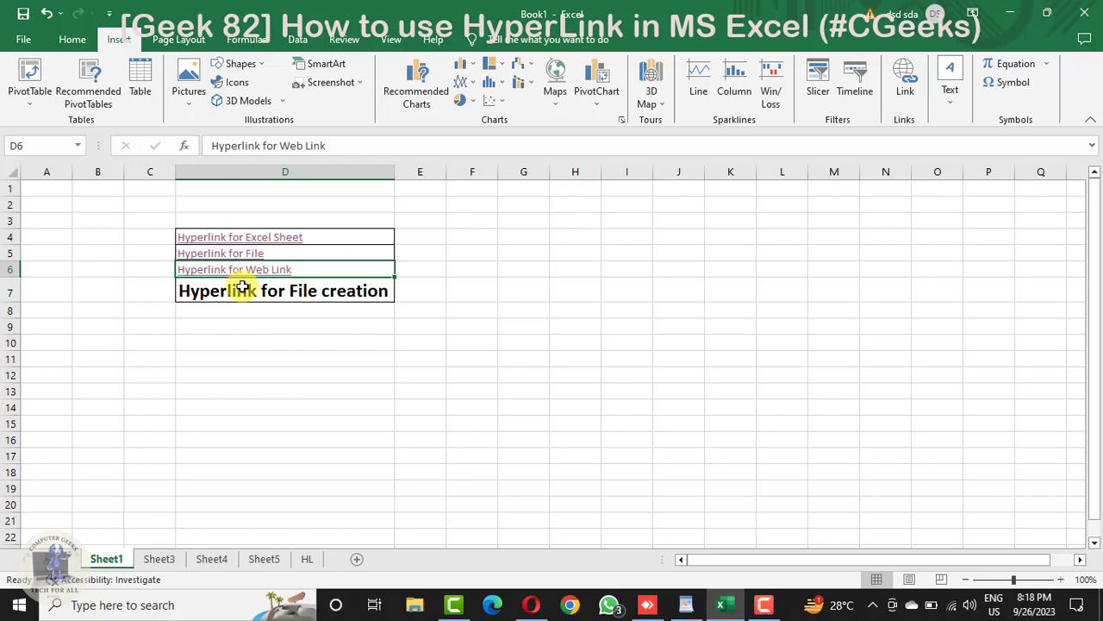
Step: Set up a hyperlink to a new document on the "Hyperlink for File creation" cell D7, naming the document Task timer.xlsx
click(245, 292)
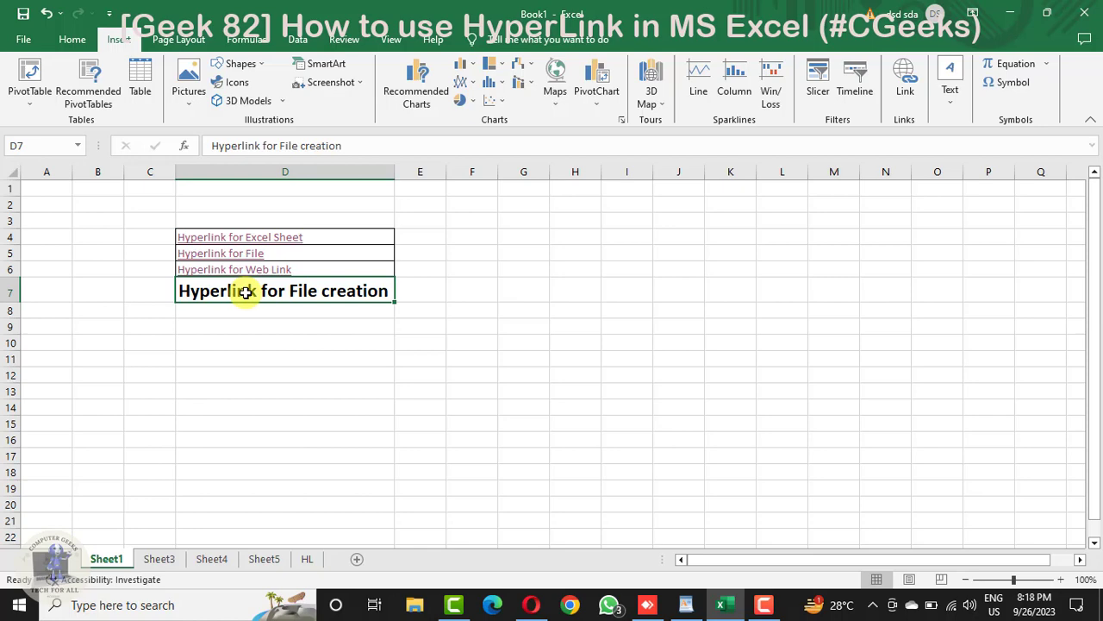
key(ctrl+k)
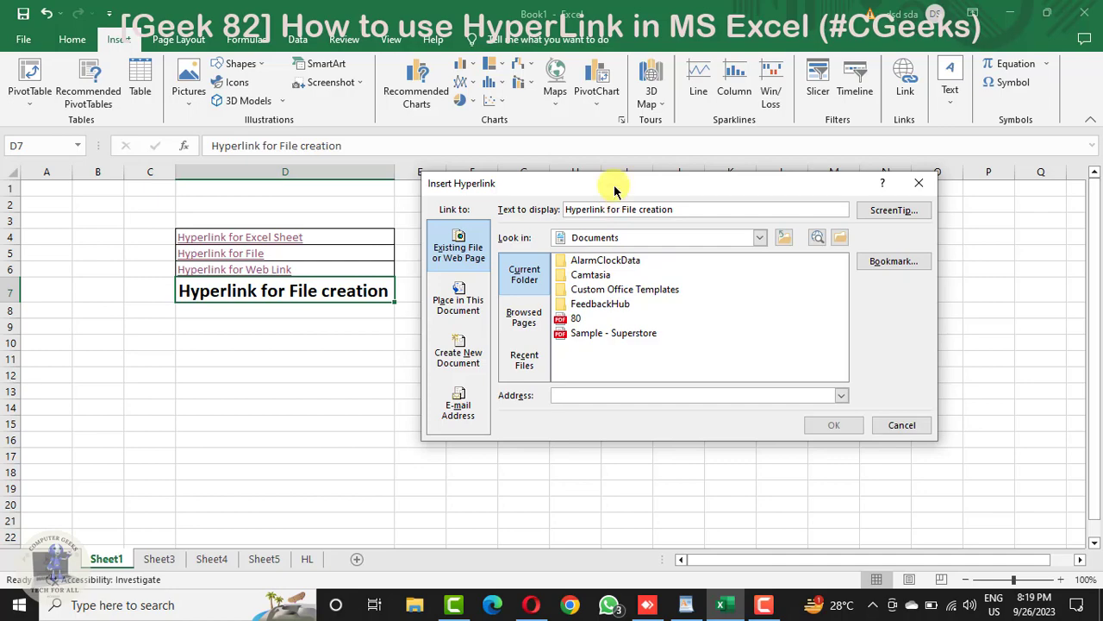
drag(615, 189, 600, 254)
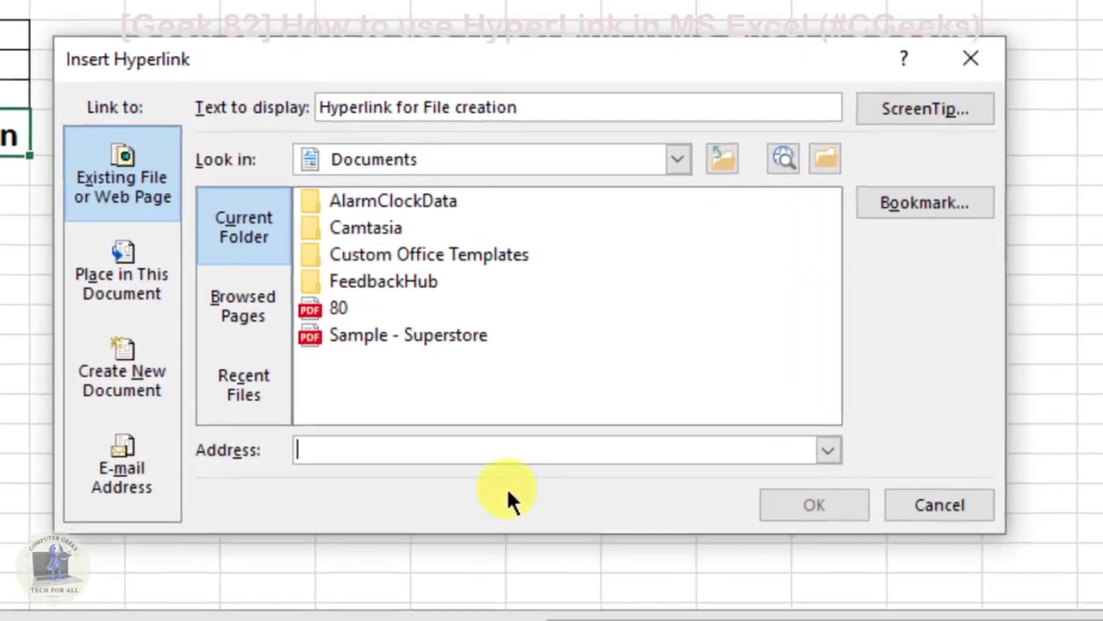
click(148, 387)
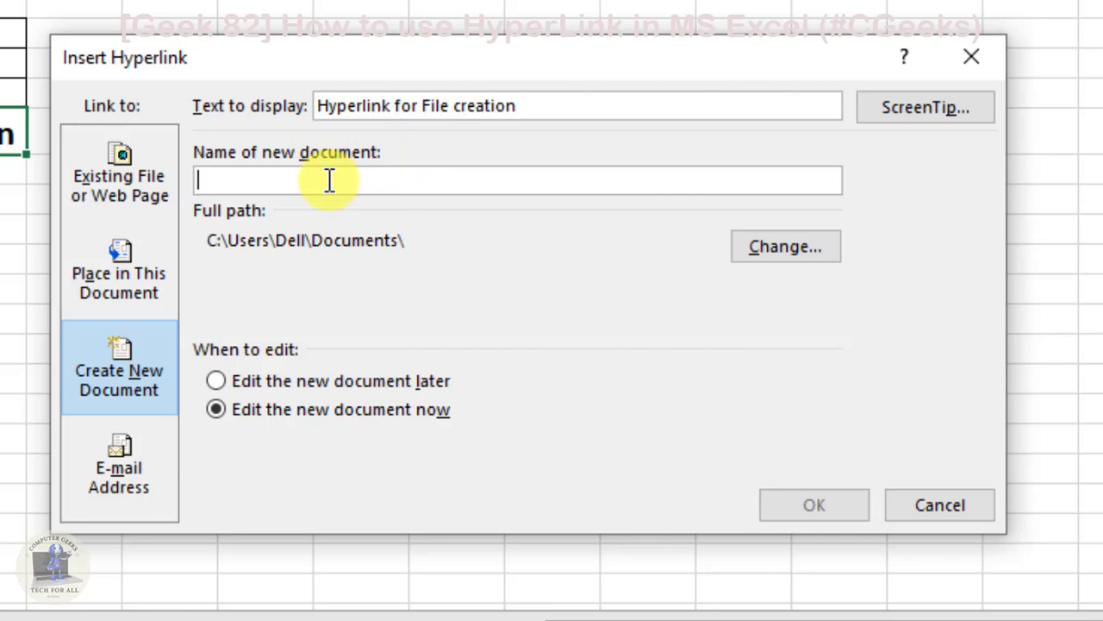
text(Task )
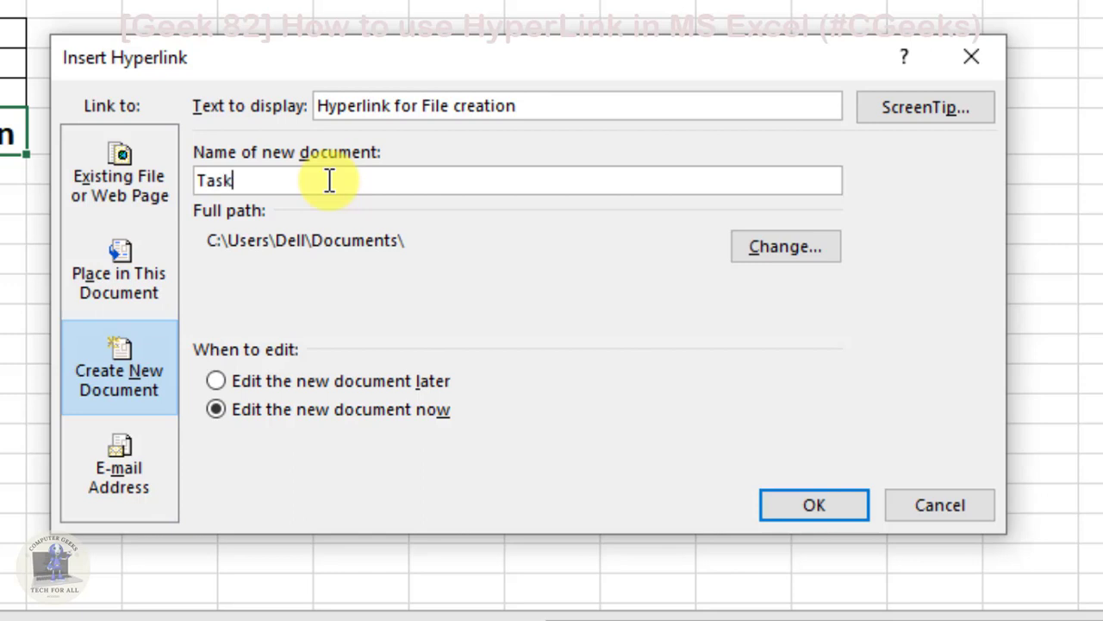
text(timer.)
text(xlsx)
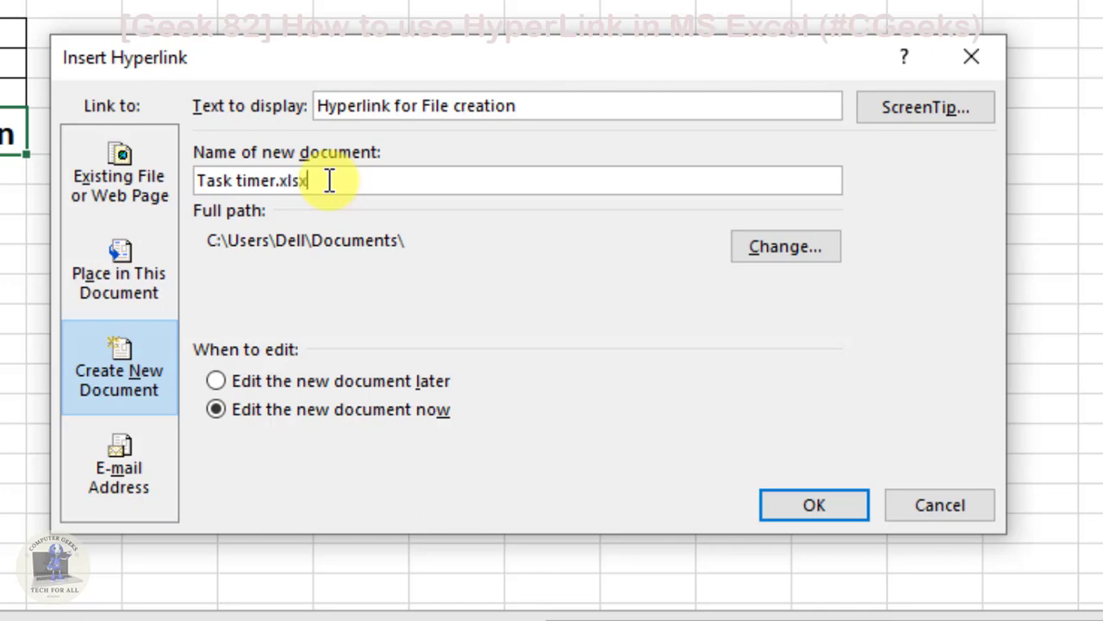
Step: Change the new document's name to Task timer.txt and create the hyperlink with its file
key(BackSpace)
key(BackSpace)
key(BackSpace)
key(BackSpace)
text(doc)
key(BackSpace)
key(BackSpace)
key(BackSpace)
text(txt)
click(833, 501)
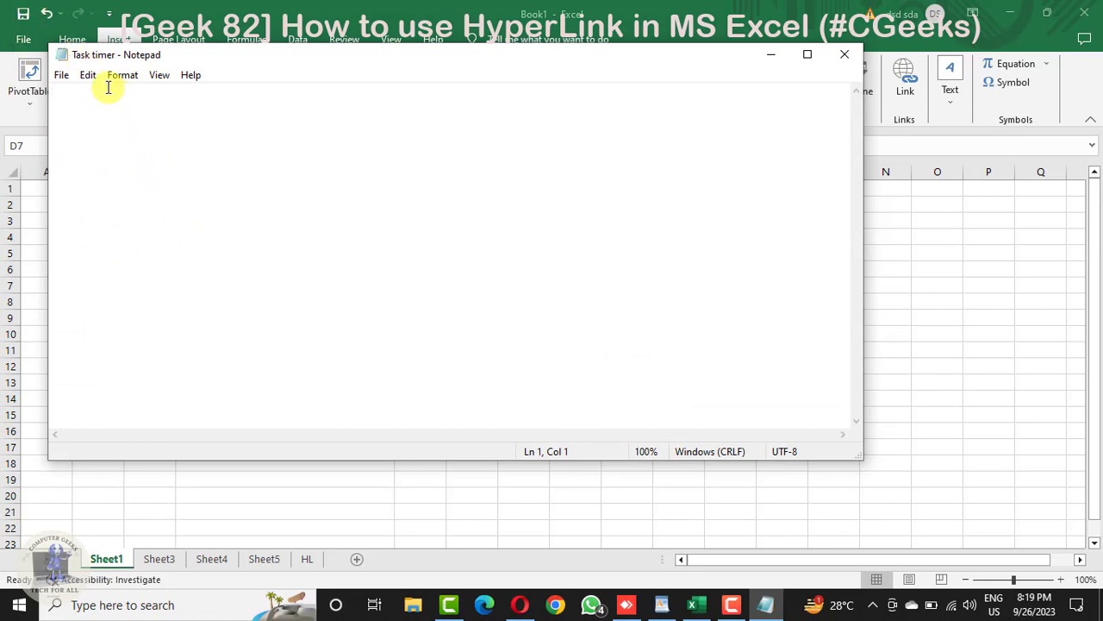
Step: Write "Task 1 is completed." in the Task timer text file, save the changes and close the file
text(T)
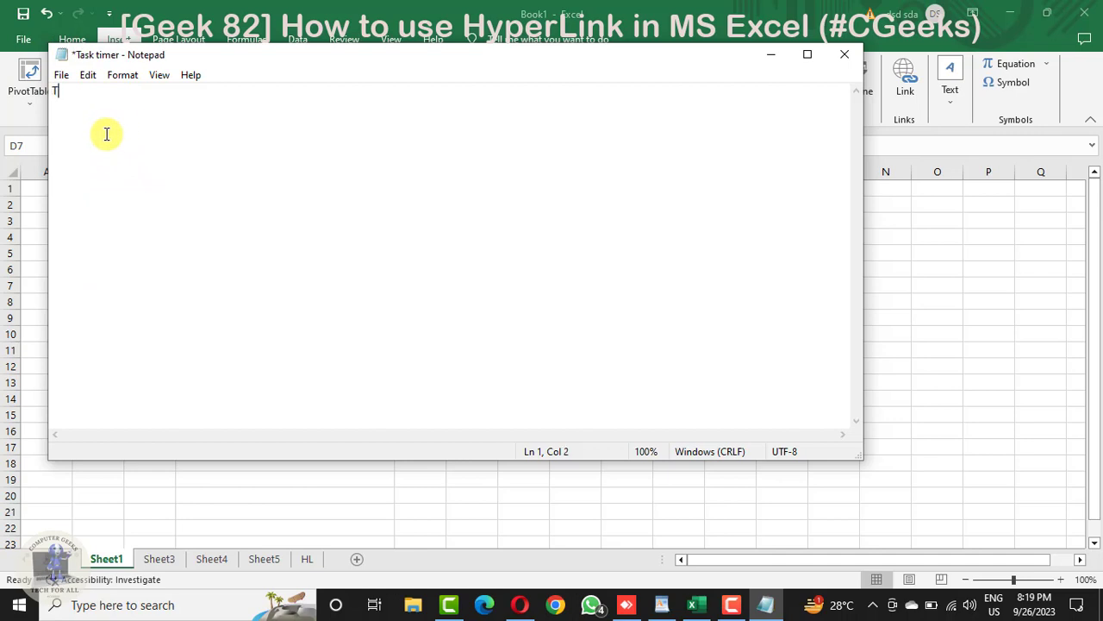
text(ask 1 is completed)
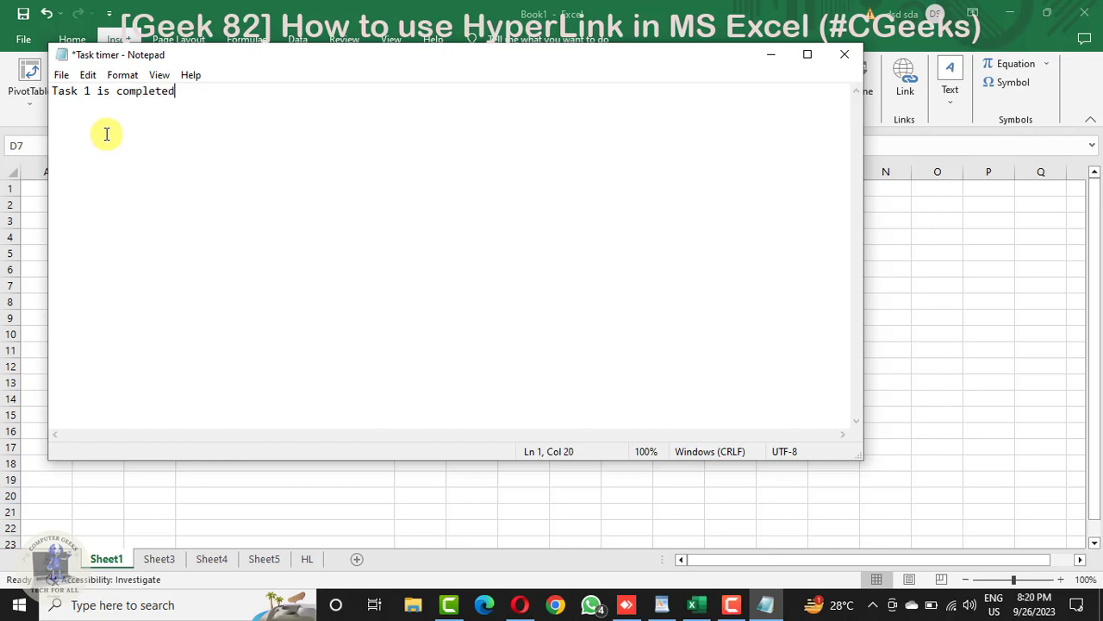
text(.)
key(Return)
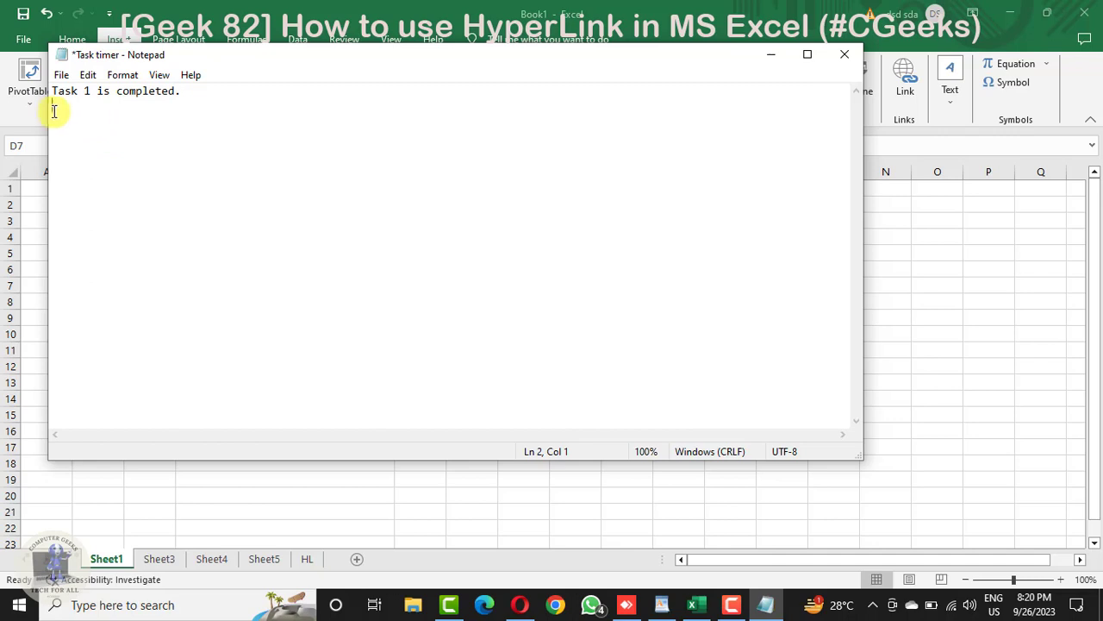
click(842, 55)
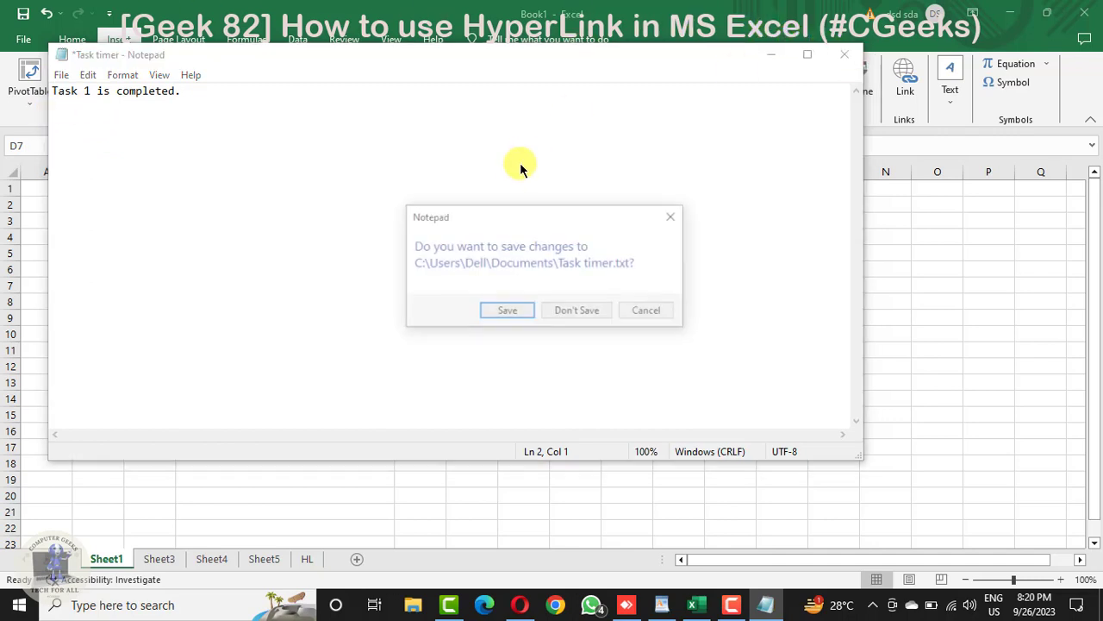
click(524, 313)
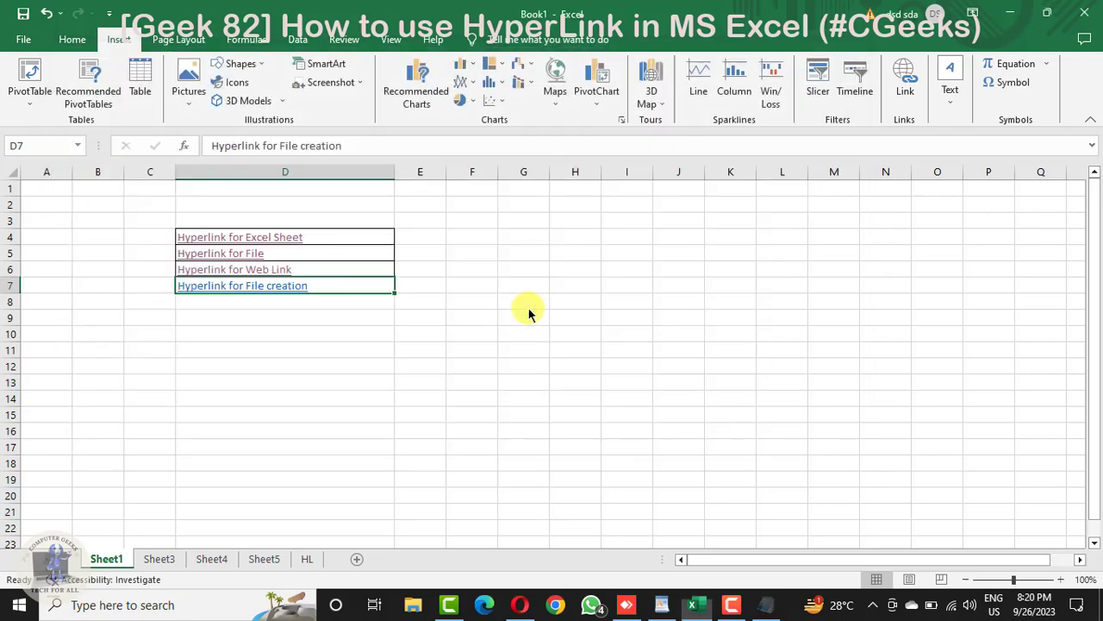
Step: Test the "Hyperlink for File creation" link by opening Task timer.txt despite the security notice, and close the file to return to the worksheet
click(354, 350)
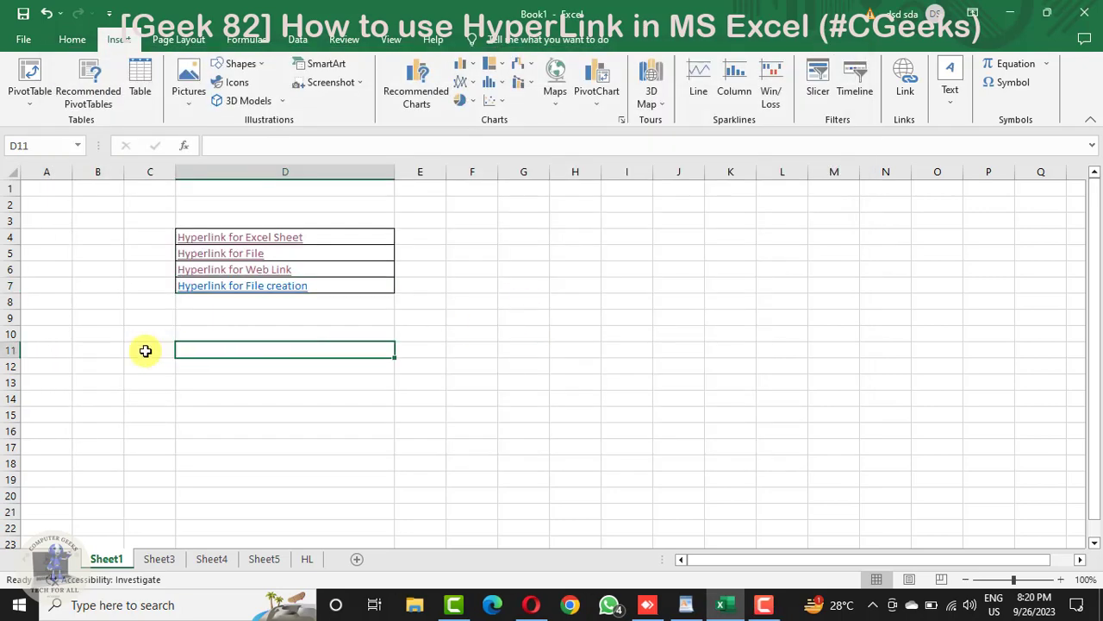
click(200, 291)
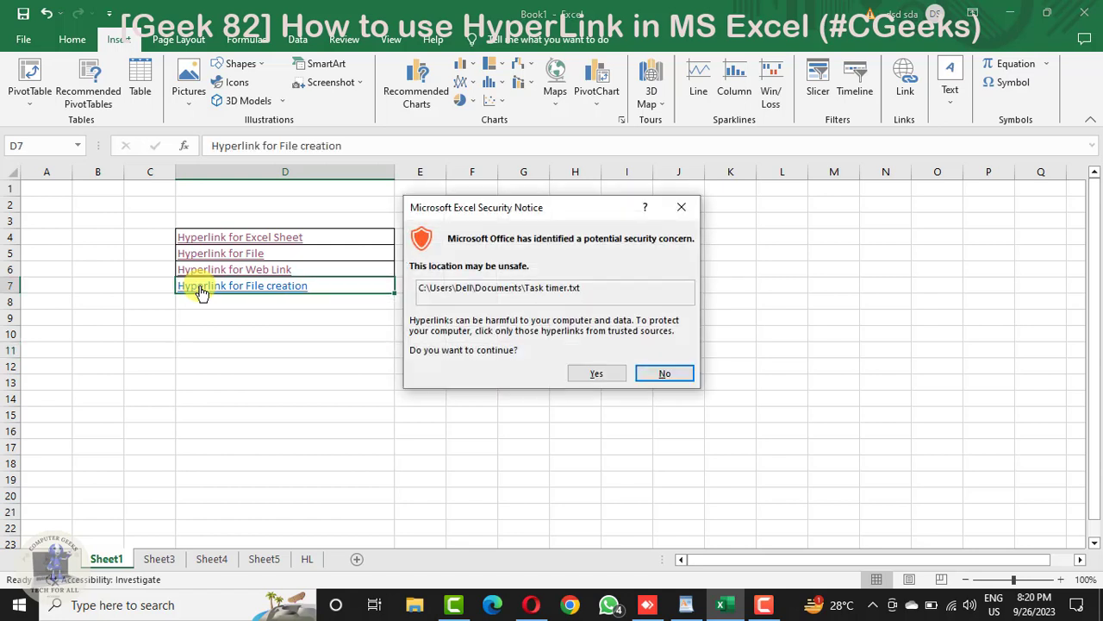
click(595, 372)
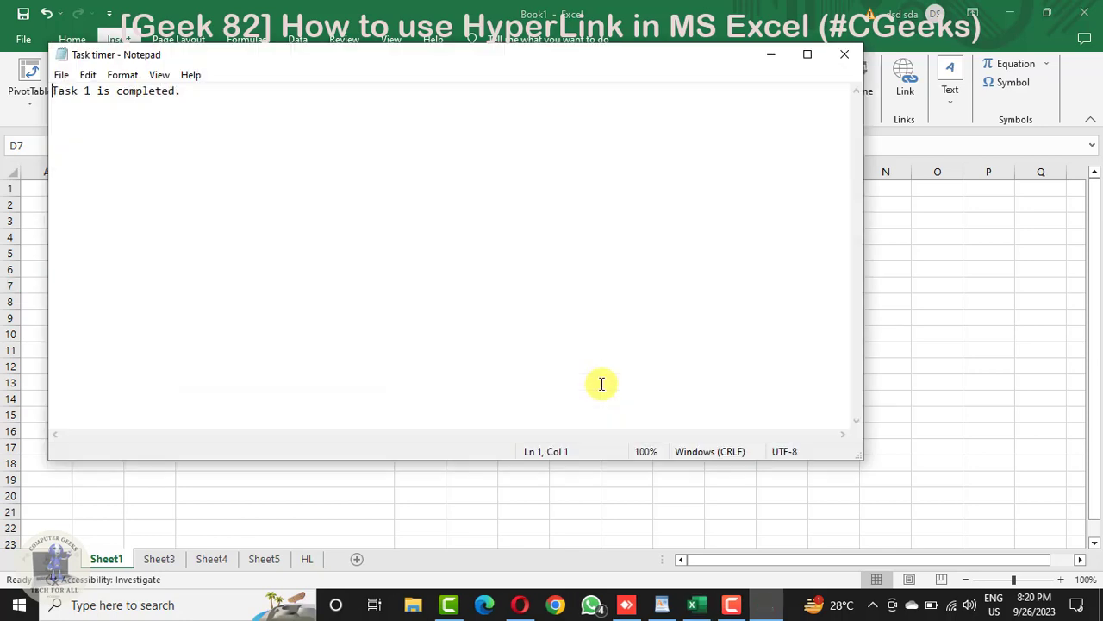
click(356, 152)
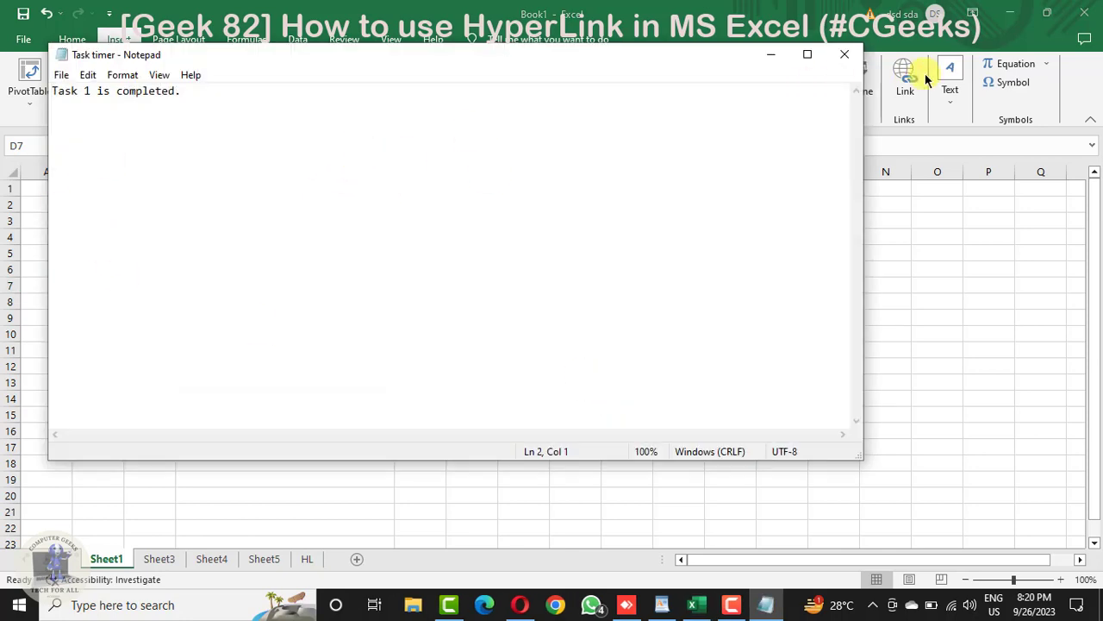
click(857, 62)
click(611, 372)
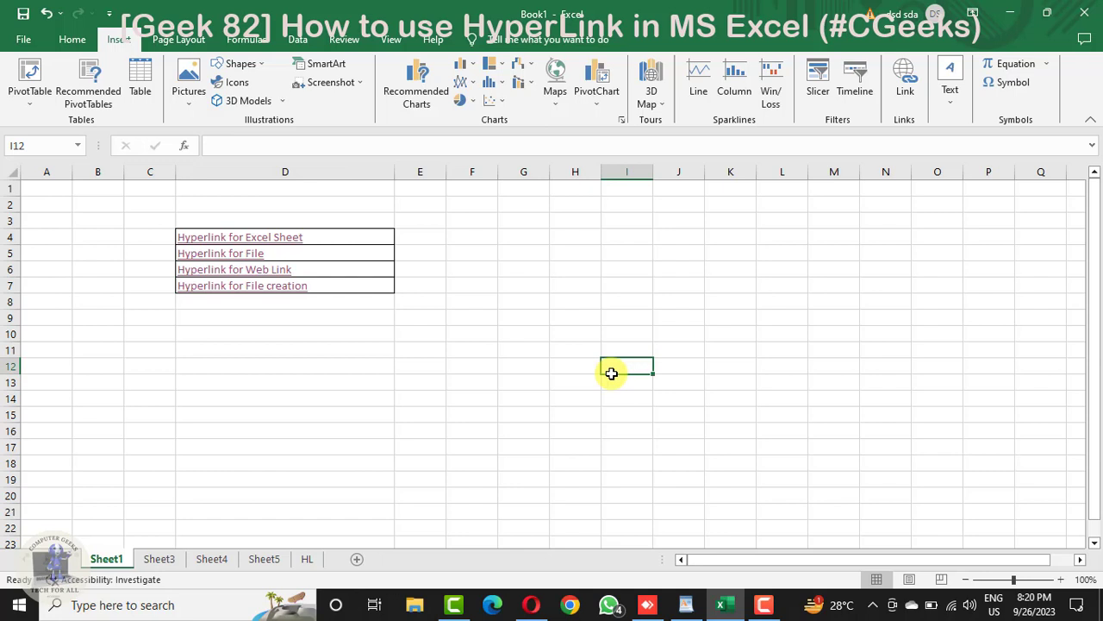
key(ctrl+k)
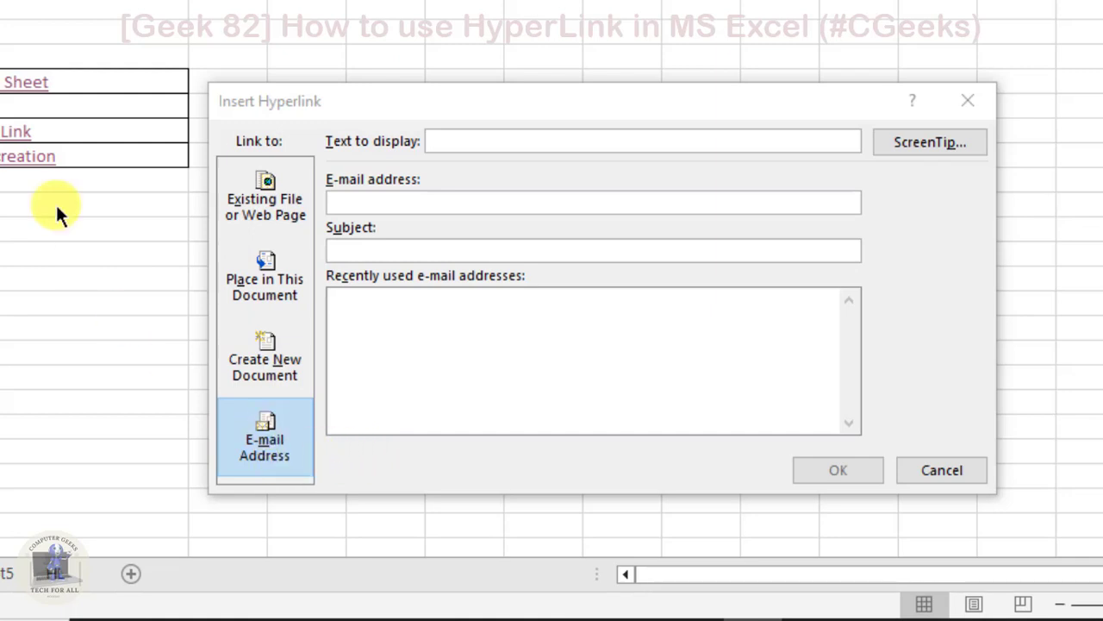
click(2, 159)
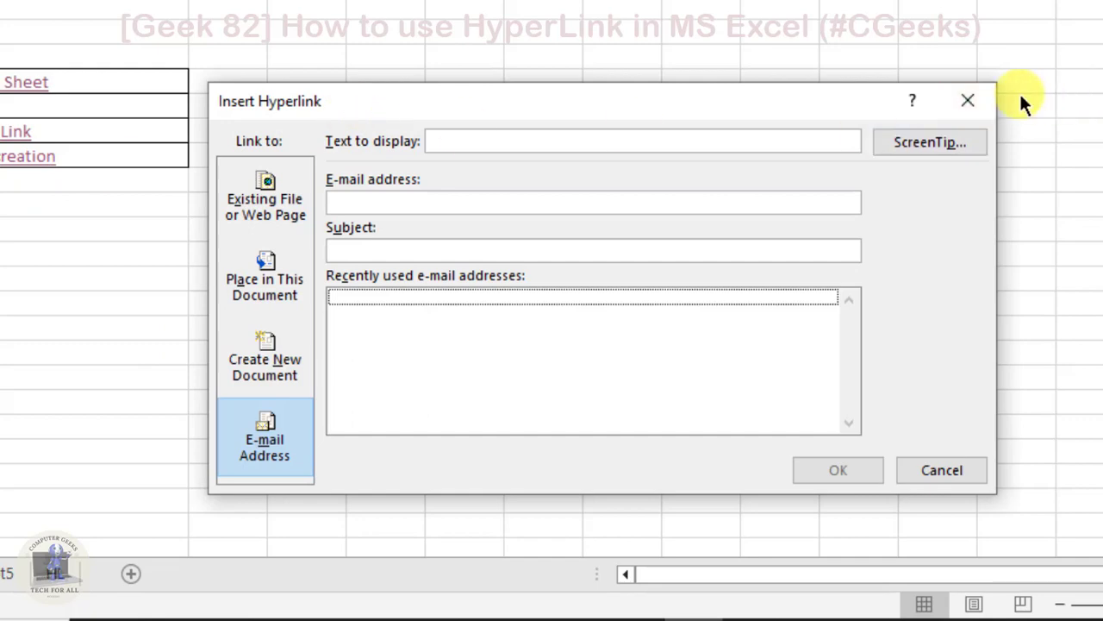
click(968, 100)
Step: Enter the label "Hyperlink for Email" in cell D10, below the hyperlink list
click(121, 229)
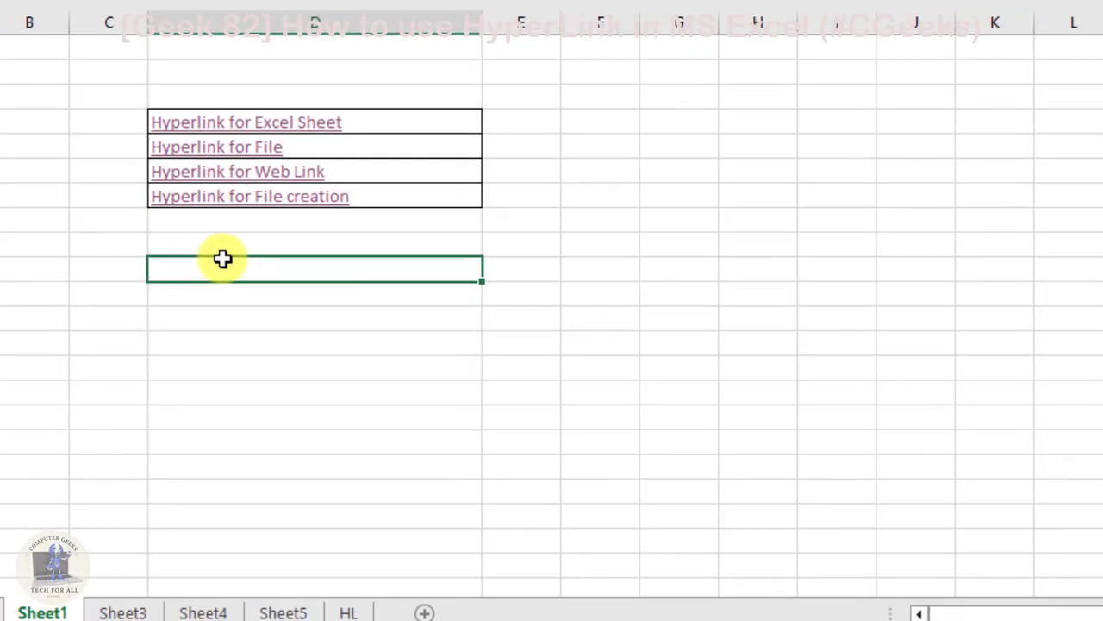
text(Hye)
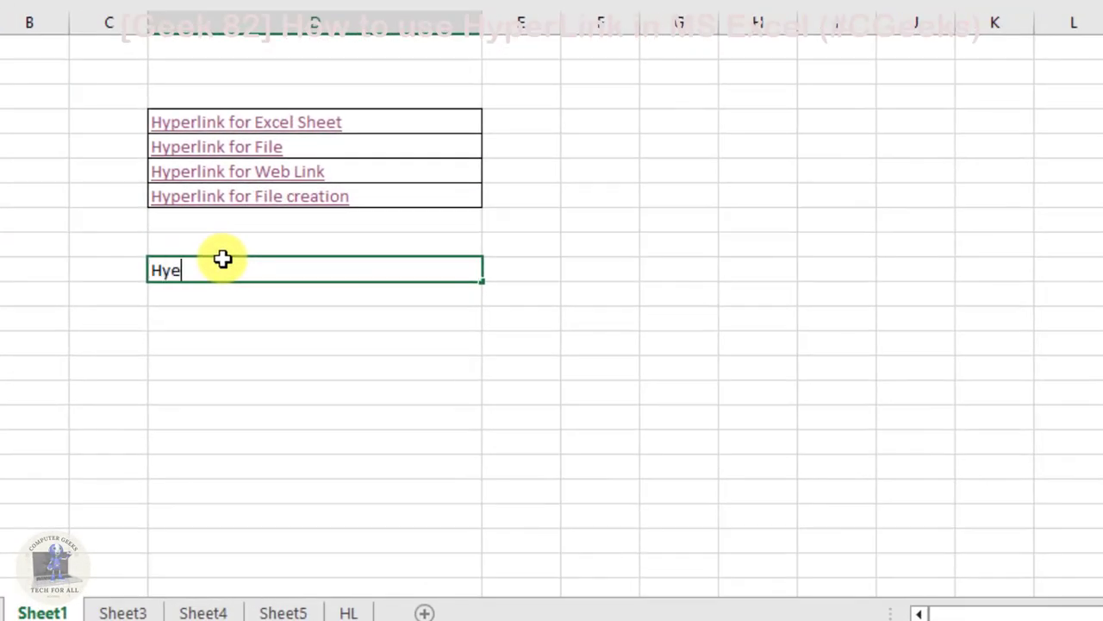
key(BackSpace)
text(perlink for)
text(Email)
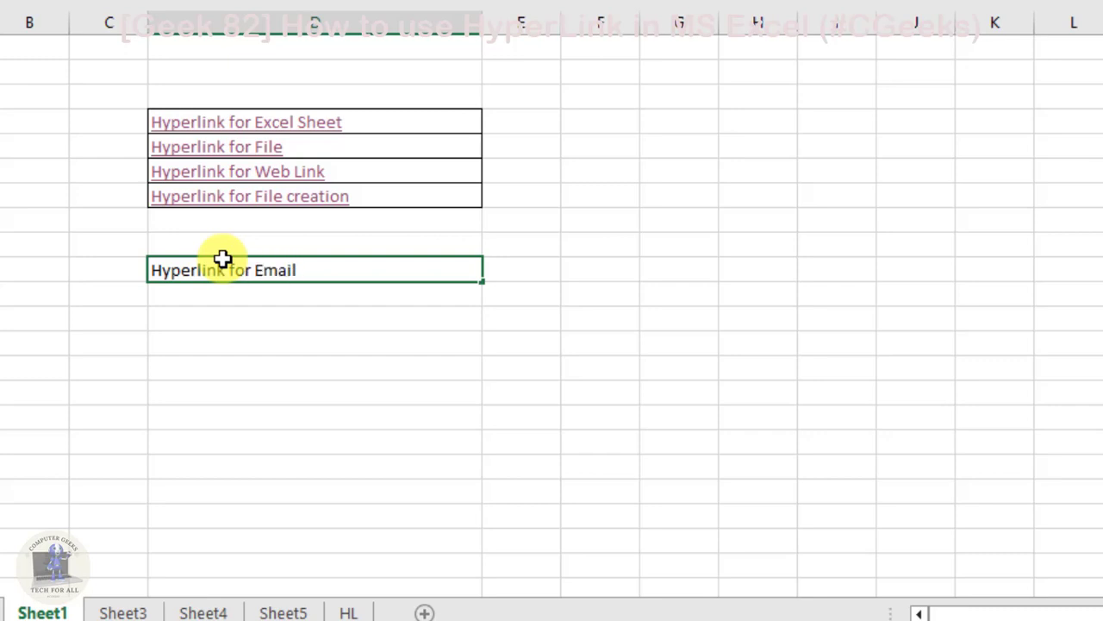
click(297, 418)
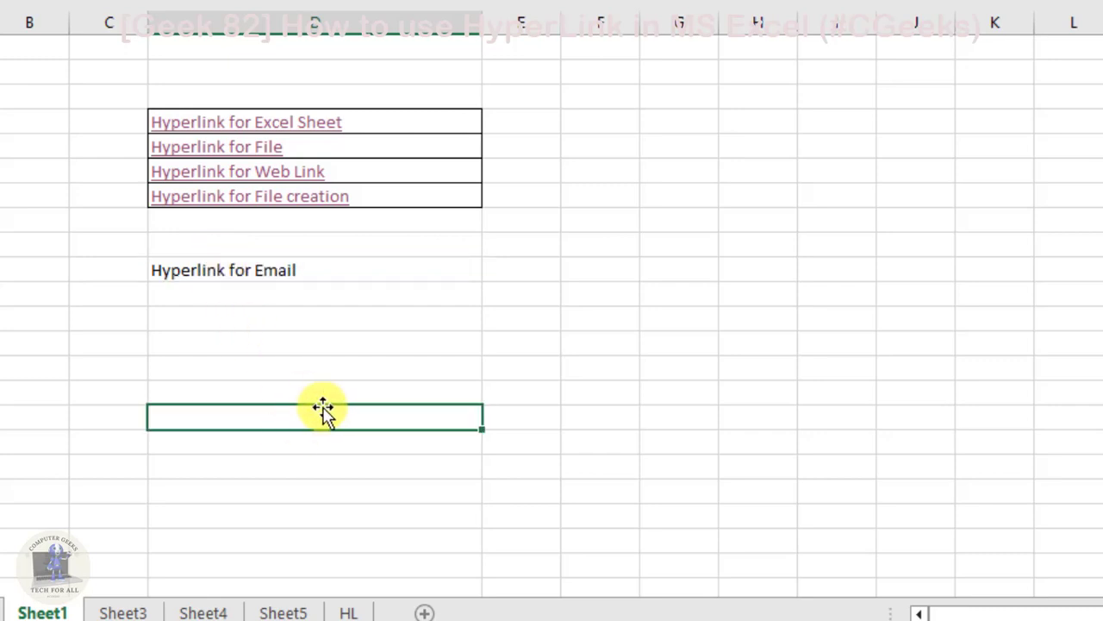
Step: Set up an e-mail hyperlink on the "Hyperlink for Email" cell D10 and fill in the recipient's e-mail address
key(ctrl+k)
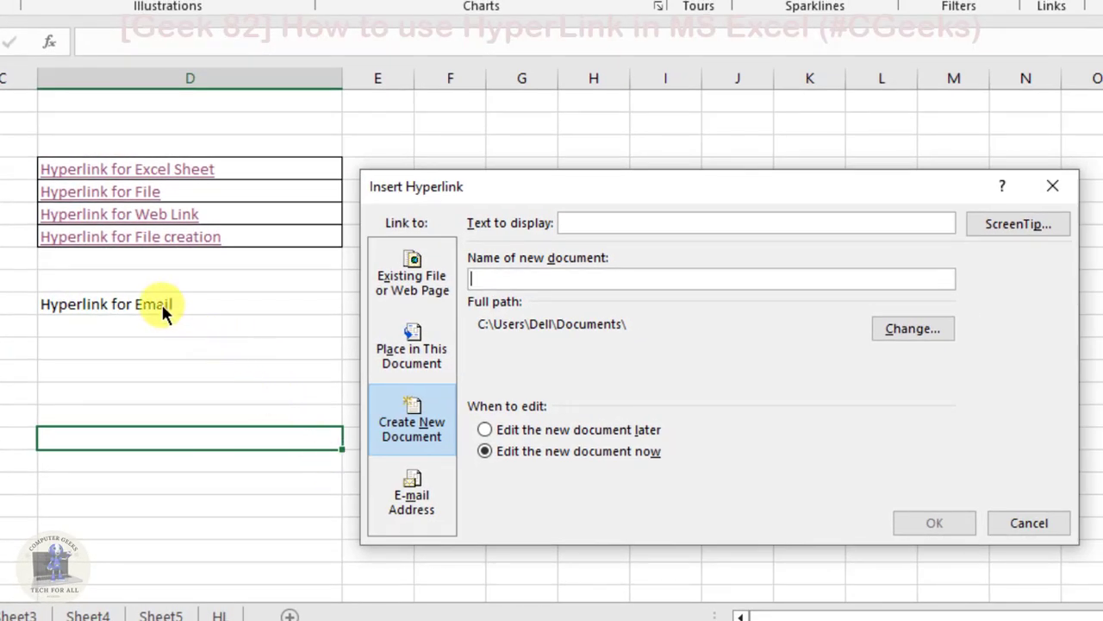
key(Escape)
click(162, 304)
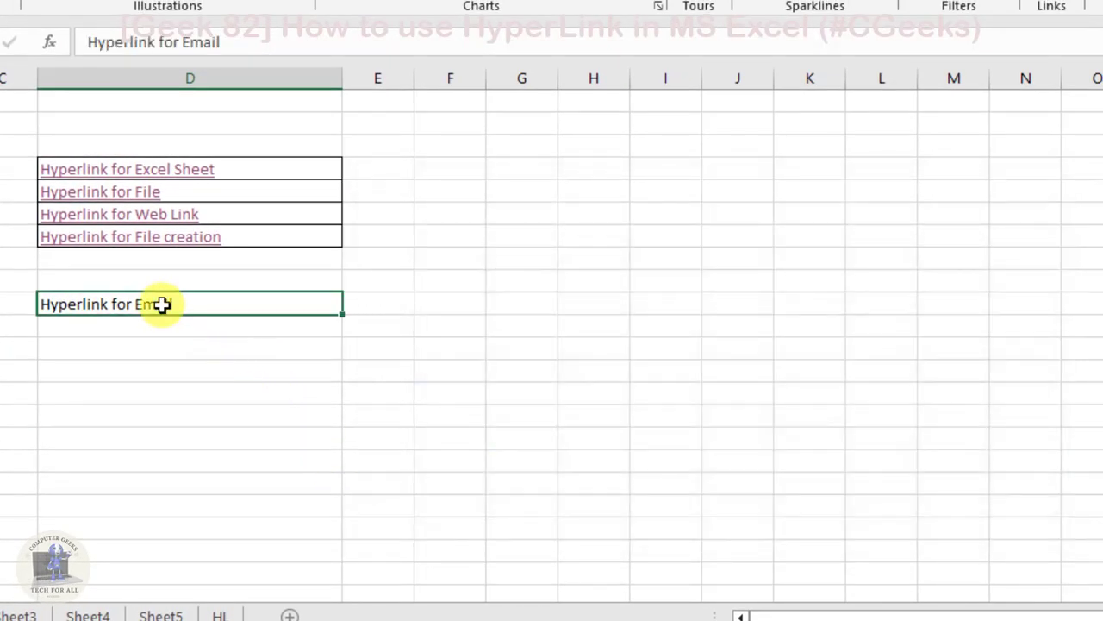
key(ctrl+k)
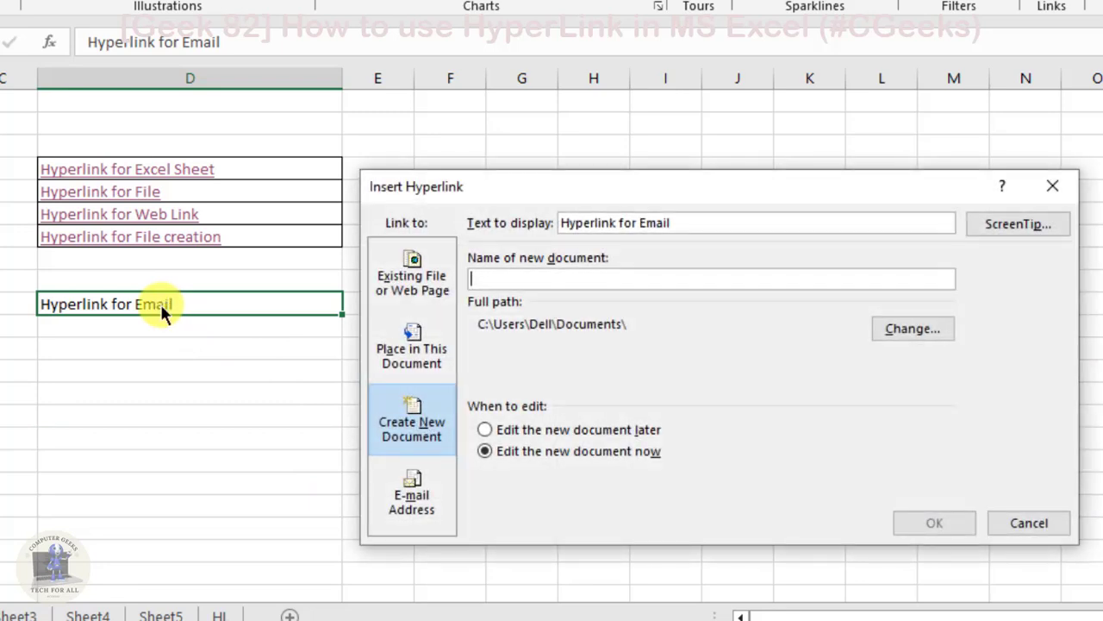
click(415, 484)
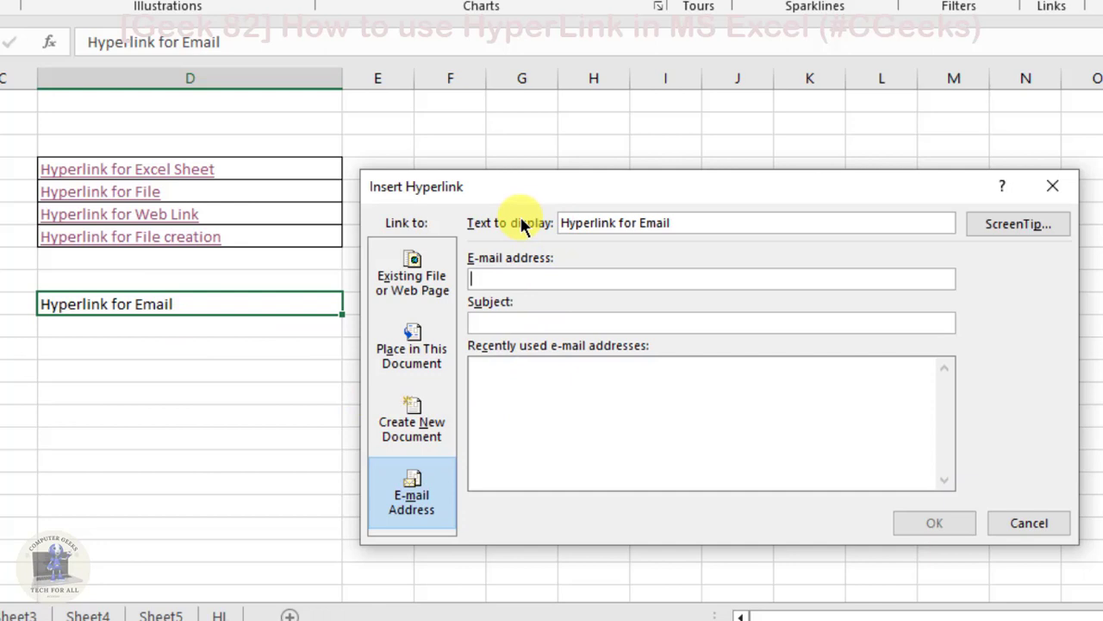
text(cg)
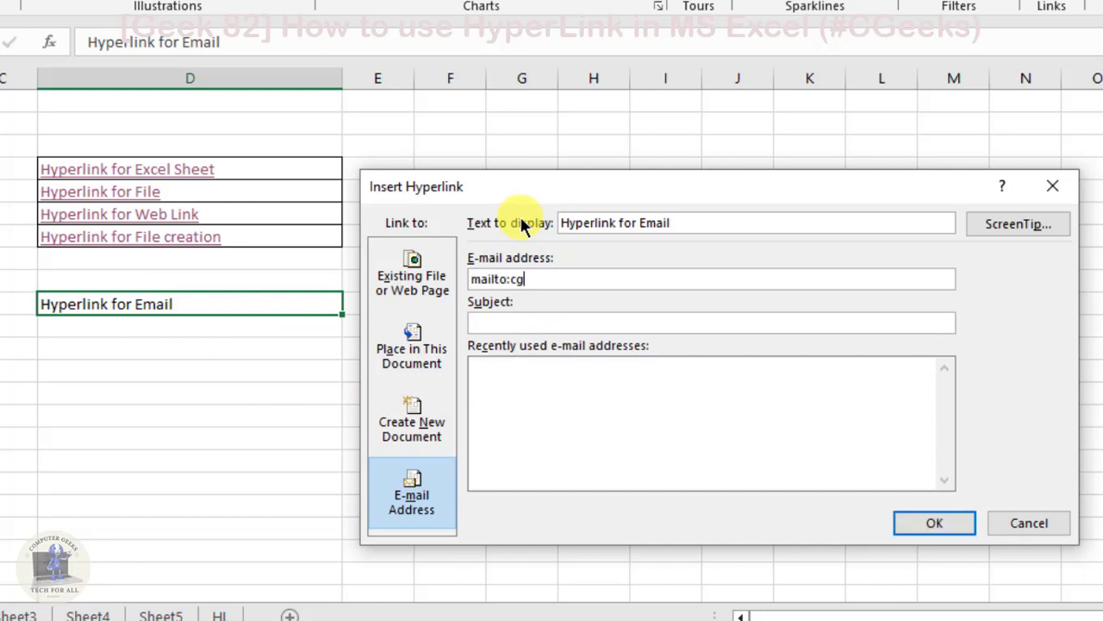
key(BackSpace)
key(BackSpace)
key(BackSpace)
key(BackSpace)
key(BackSpace)
key(BackSpace)
key(BackSpace)
key(BackSpace)
key(BackSpace)
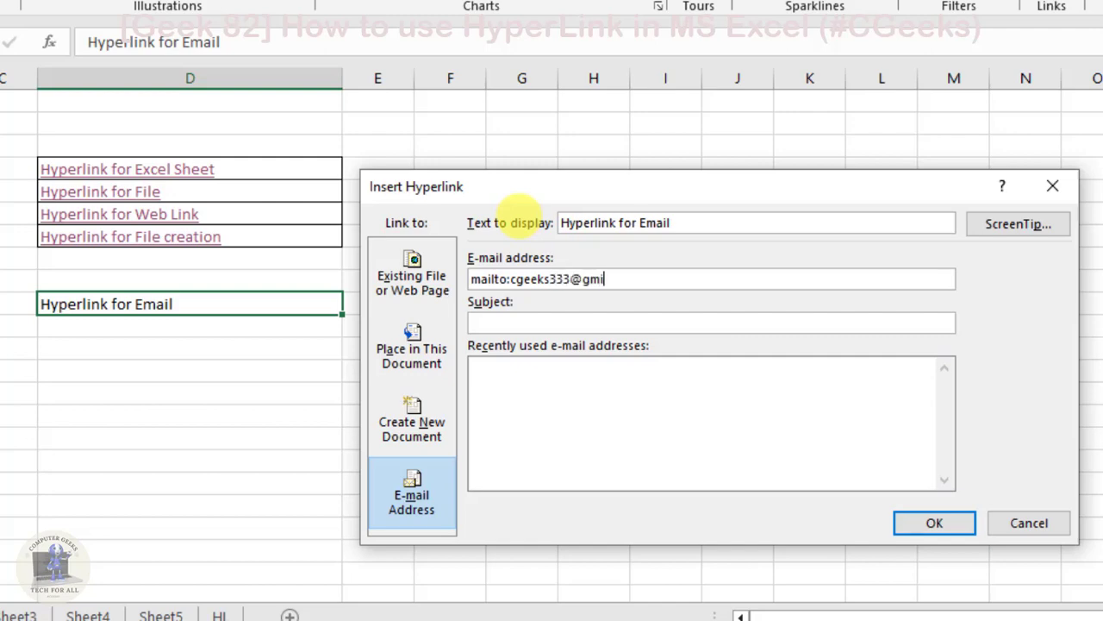
Step: Set the e-mail hyperlink's subject to Reminder and create the link
key(Tab)
text(Reminder)
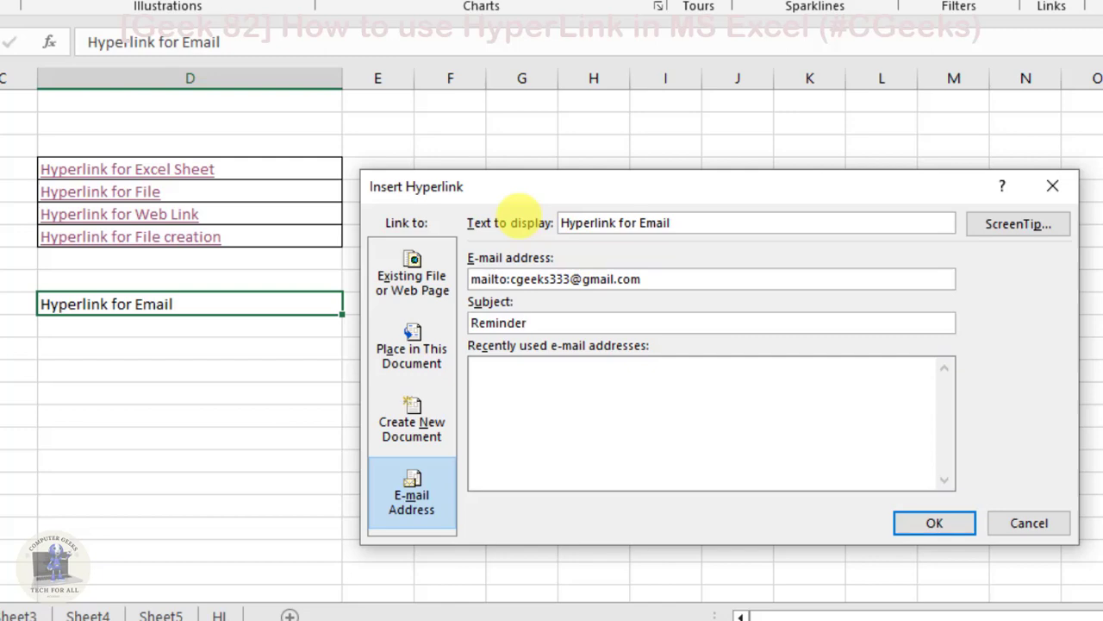
key(Tab)
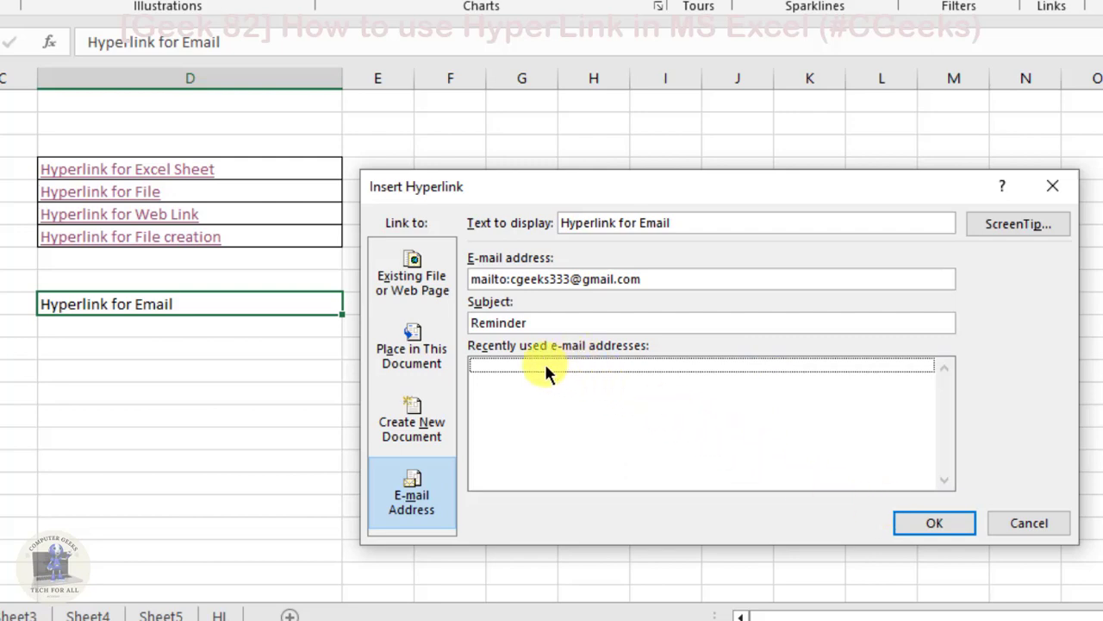
click(938, 522)
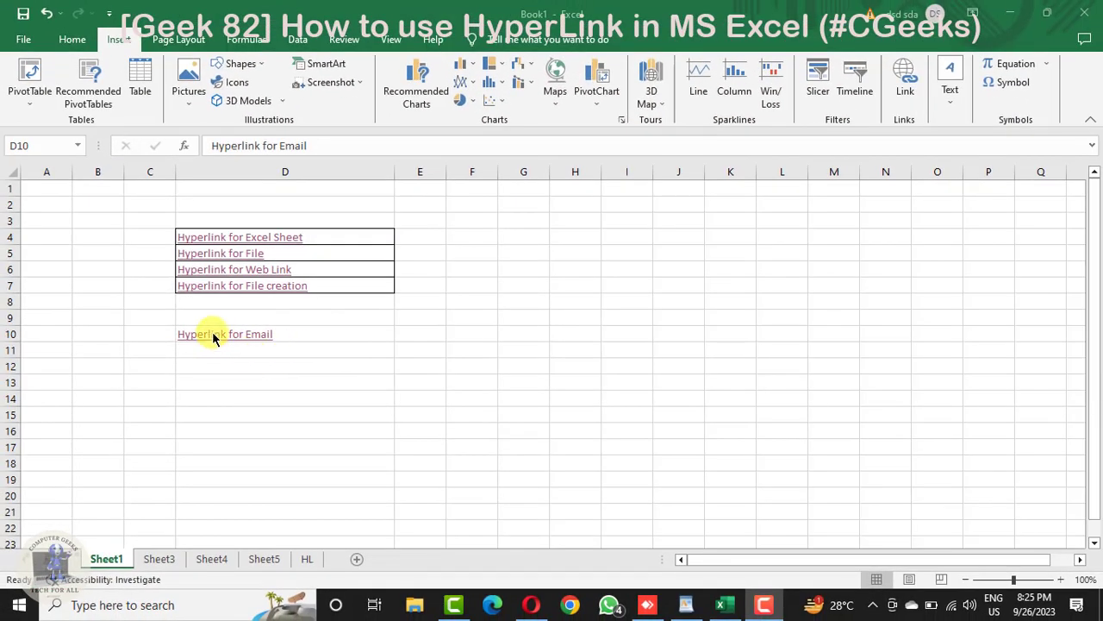
Step: Test the "Hyperlink for Email" link by opening the prefilled message in Mail, dismiss the Outlook notice and close Mail without sending
click(206, 338)
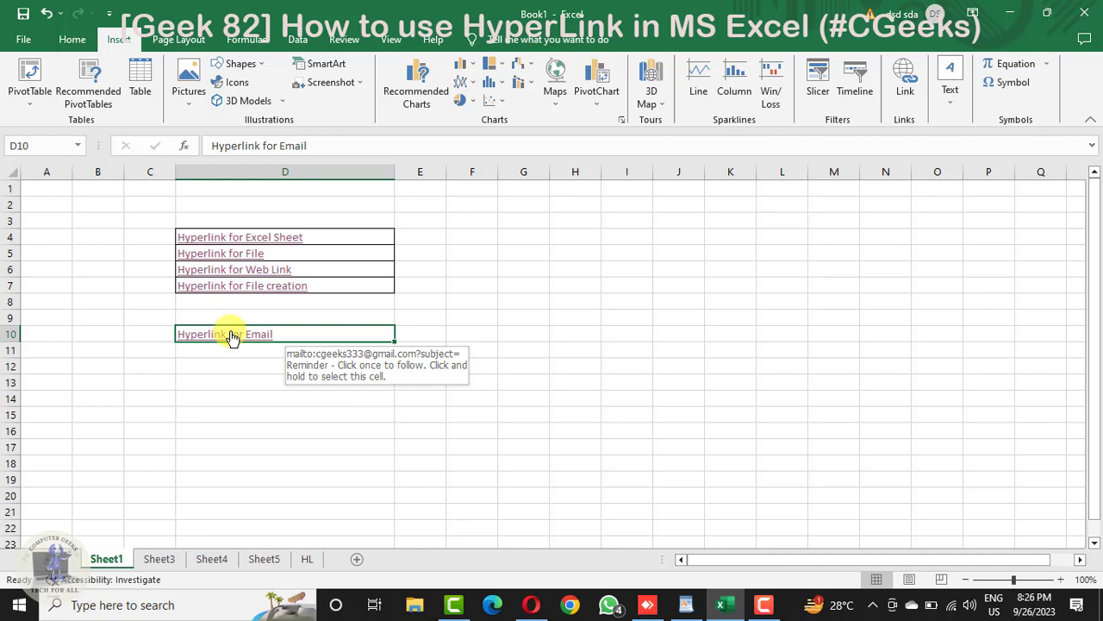
click(231, 336)
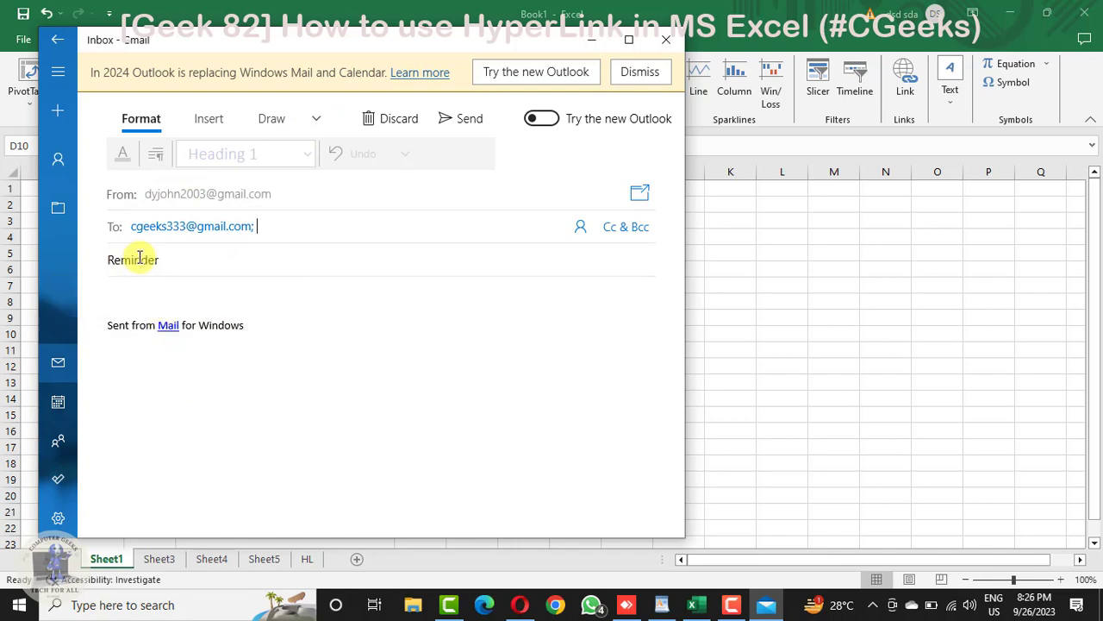
double_click(135, 226)
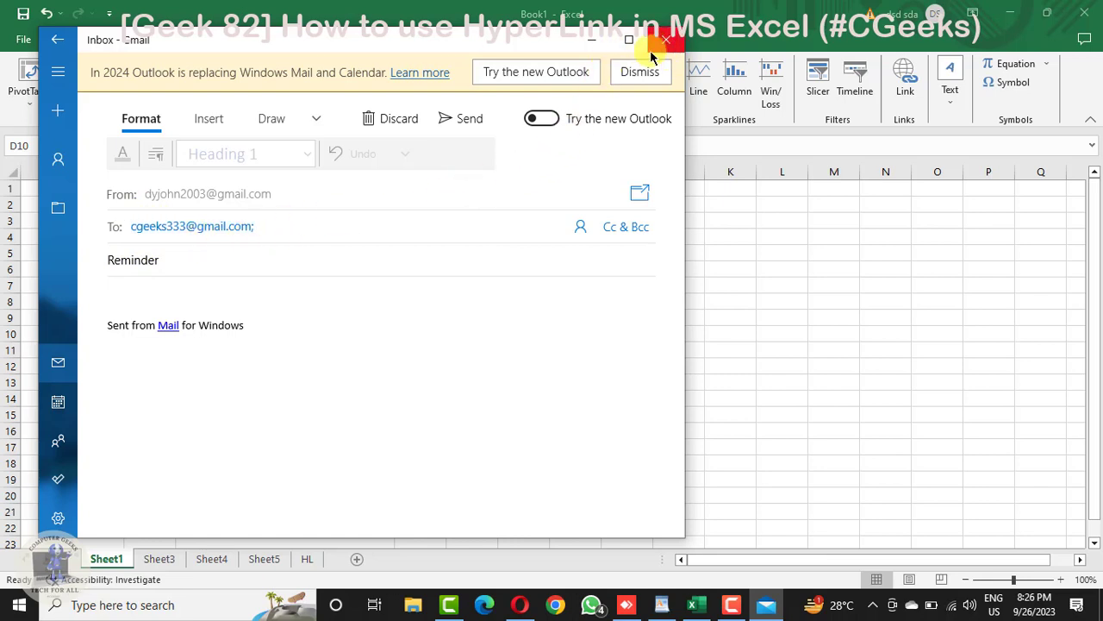
click(633, 74)
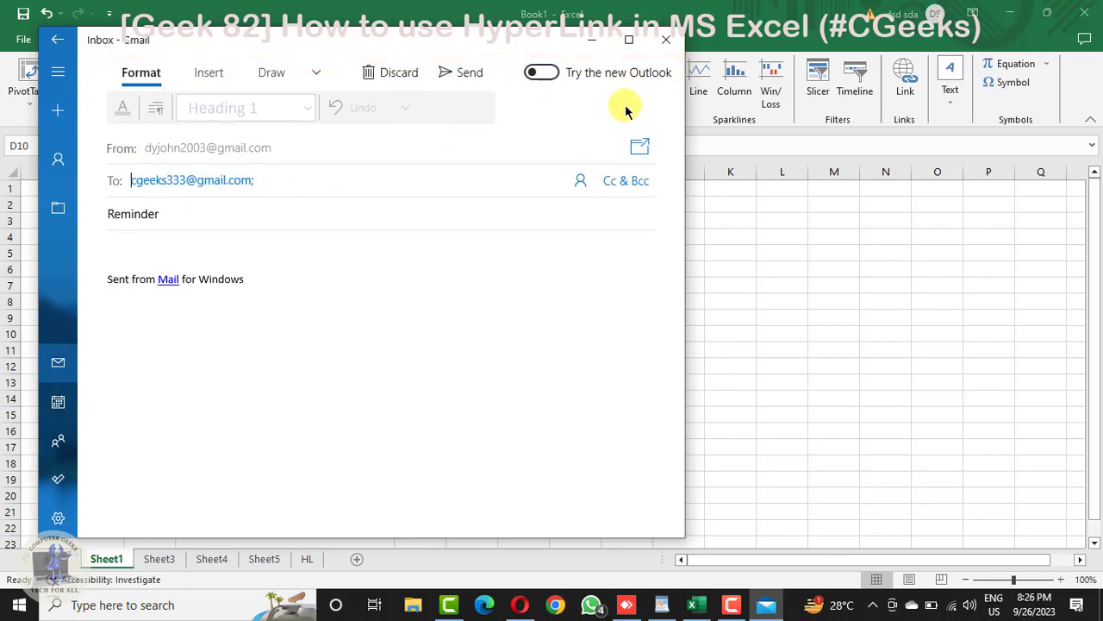
click(663, 42)
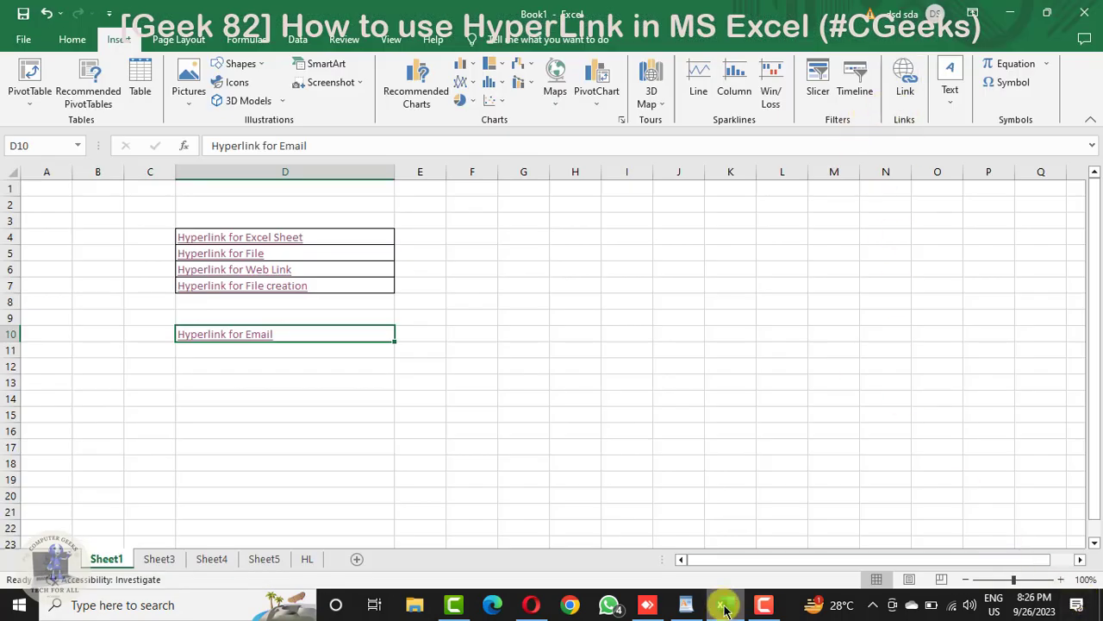
click(689, 608)
click(572, 419)
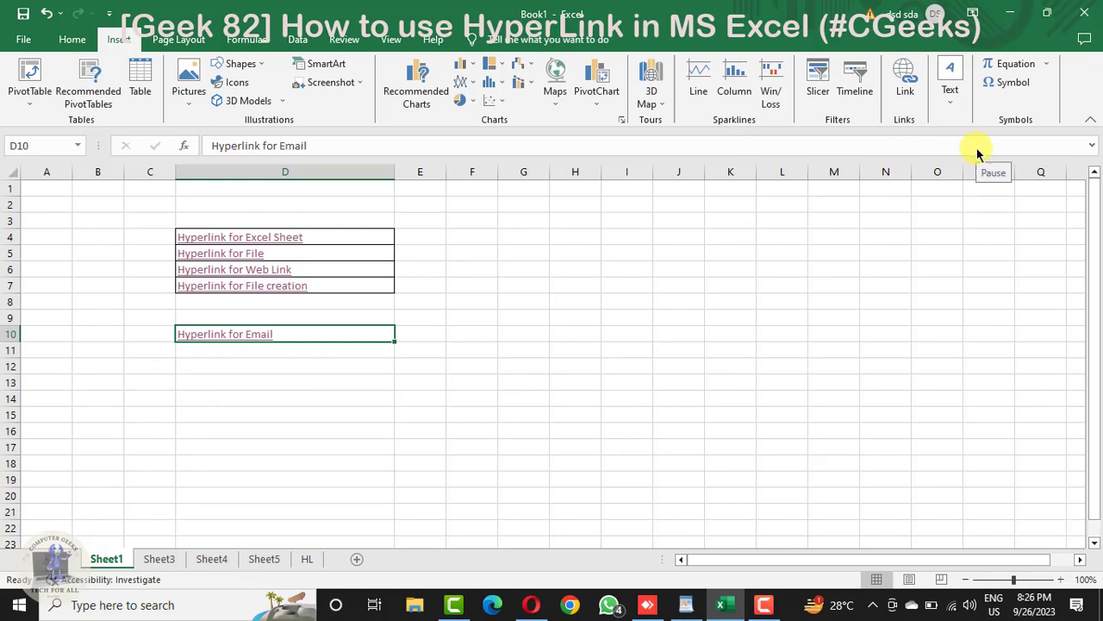
click(978, 153)
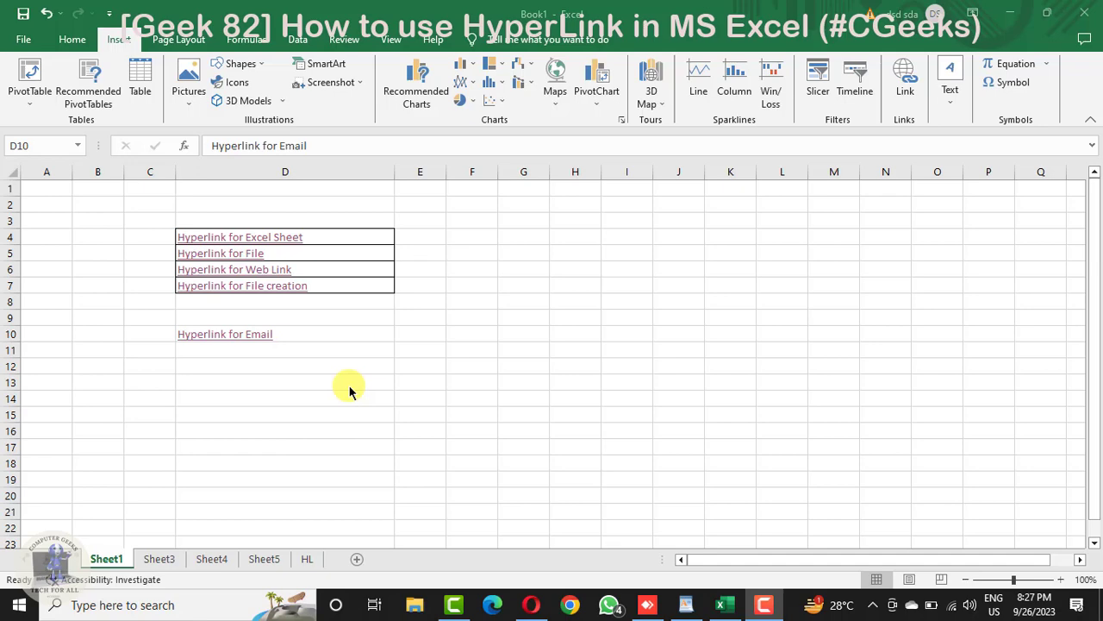
click(1002, 10)
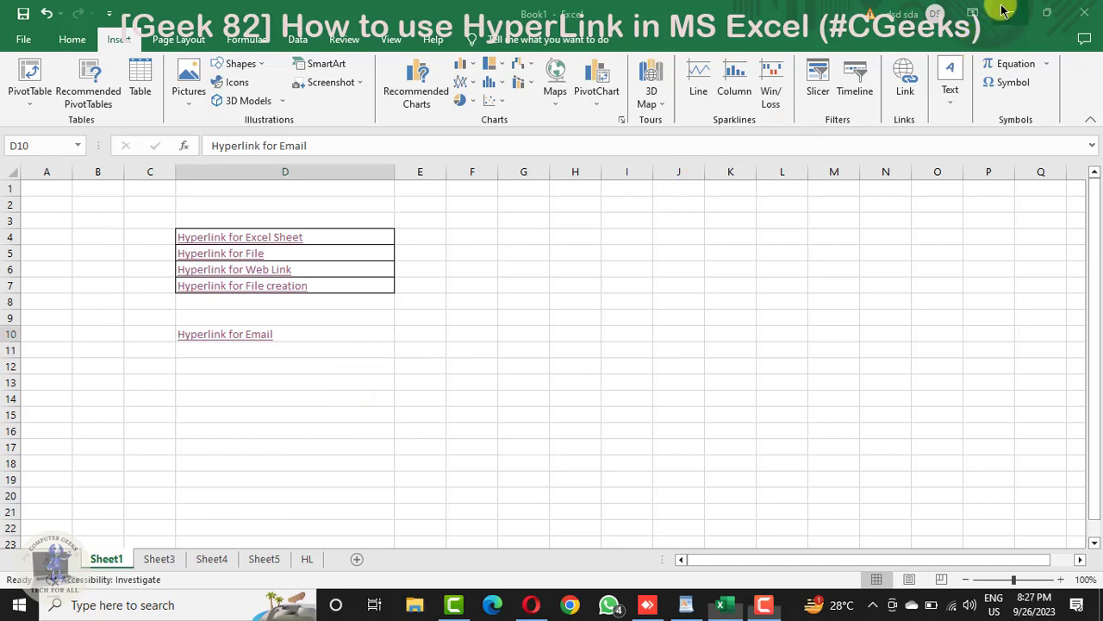